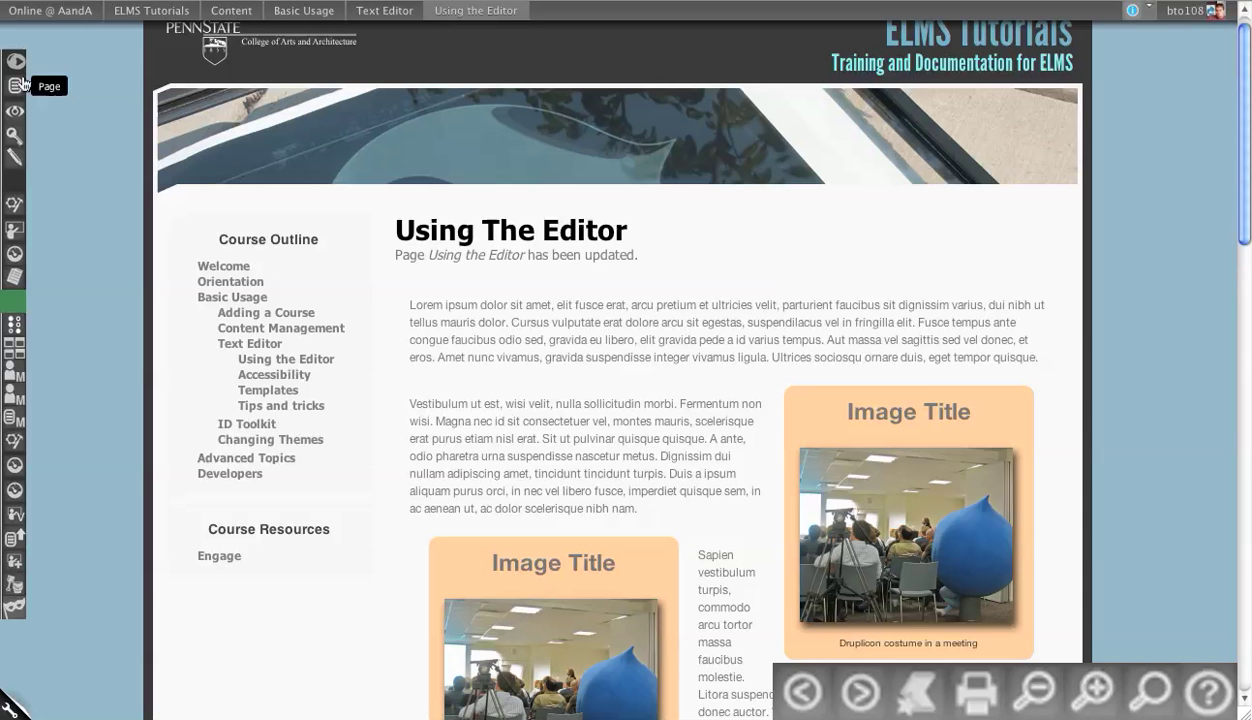
Edit the Using the Editor page and replace its body with the Ipsum template.
left_click(14, 134)
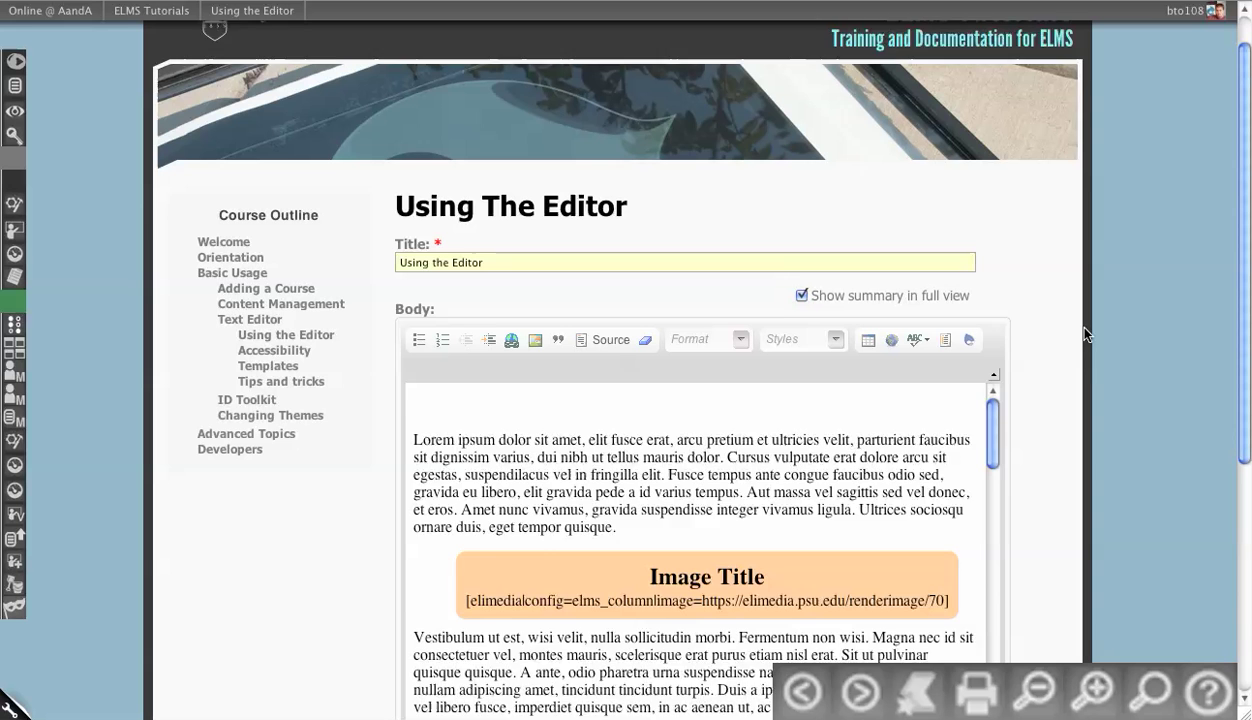
left_click(875, 397)
key("ctrl+a")
key("Delete")
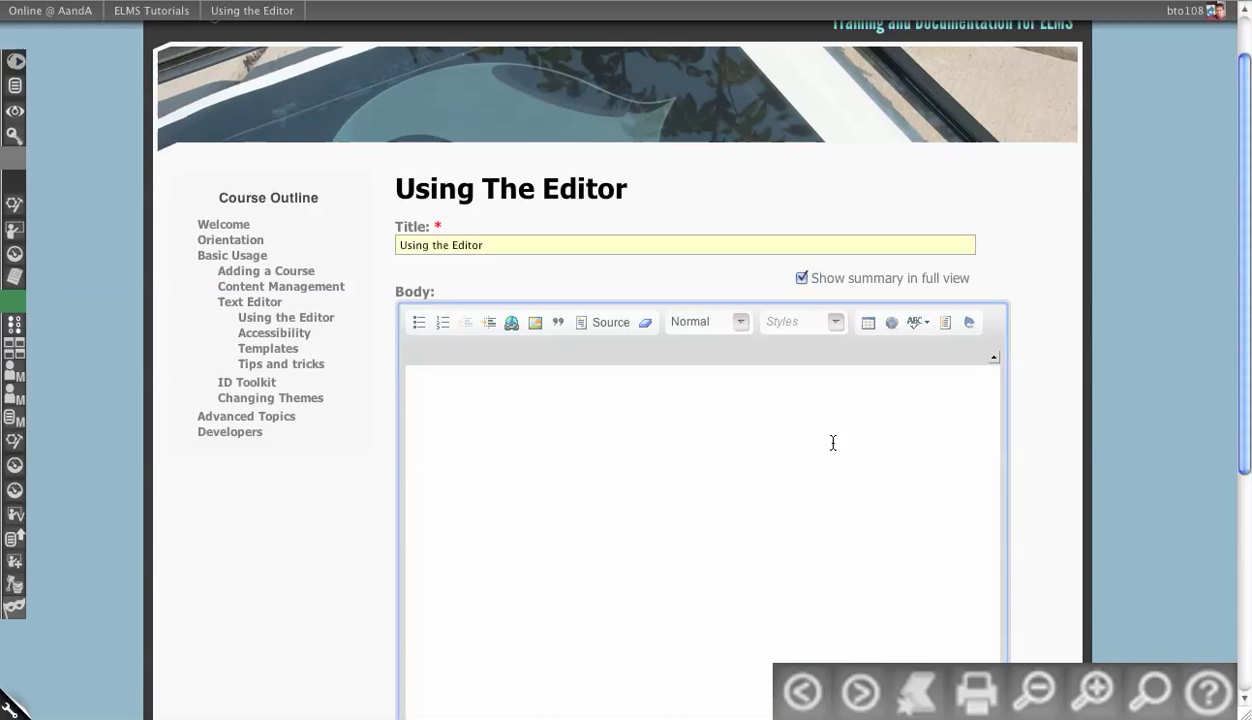
left_click(944, 322)
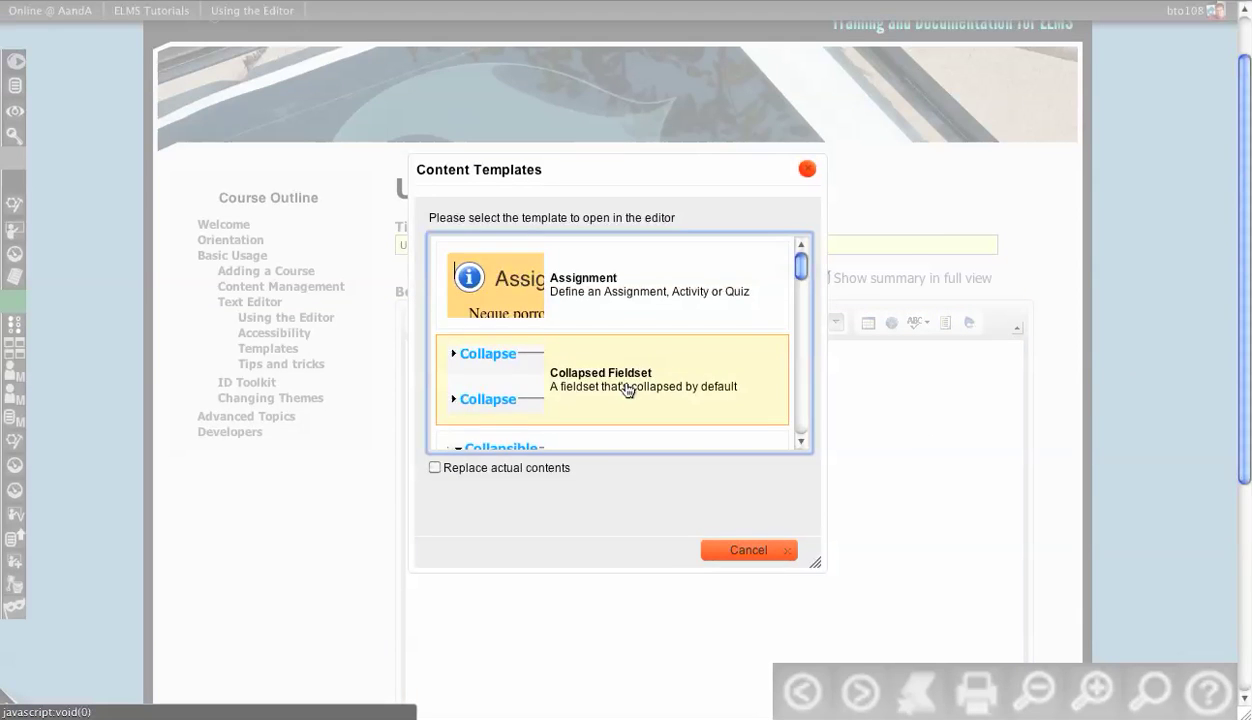
scroll(627, 389, "down", 2)
left_click(622, 356)
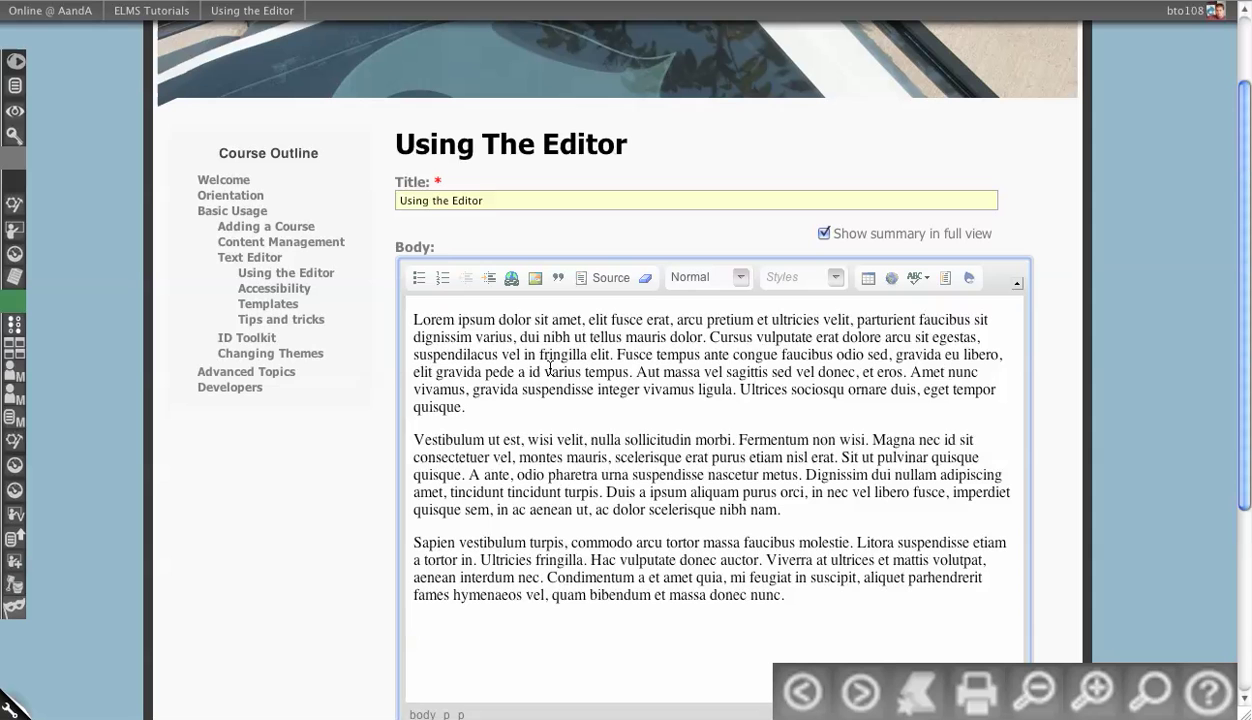
Bold the first paragraph and the Vestibulum sentence, splitting that sentence onto its own line.
left_click_drag(487, 400, 352, 259)
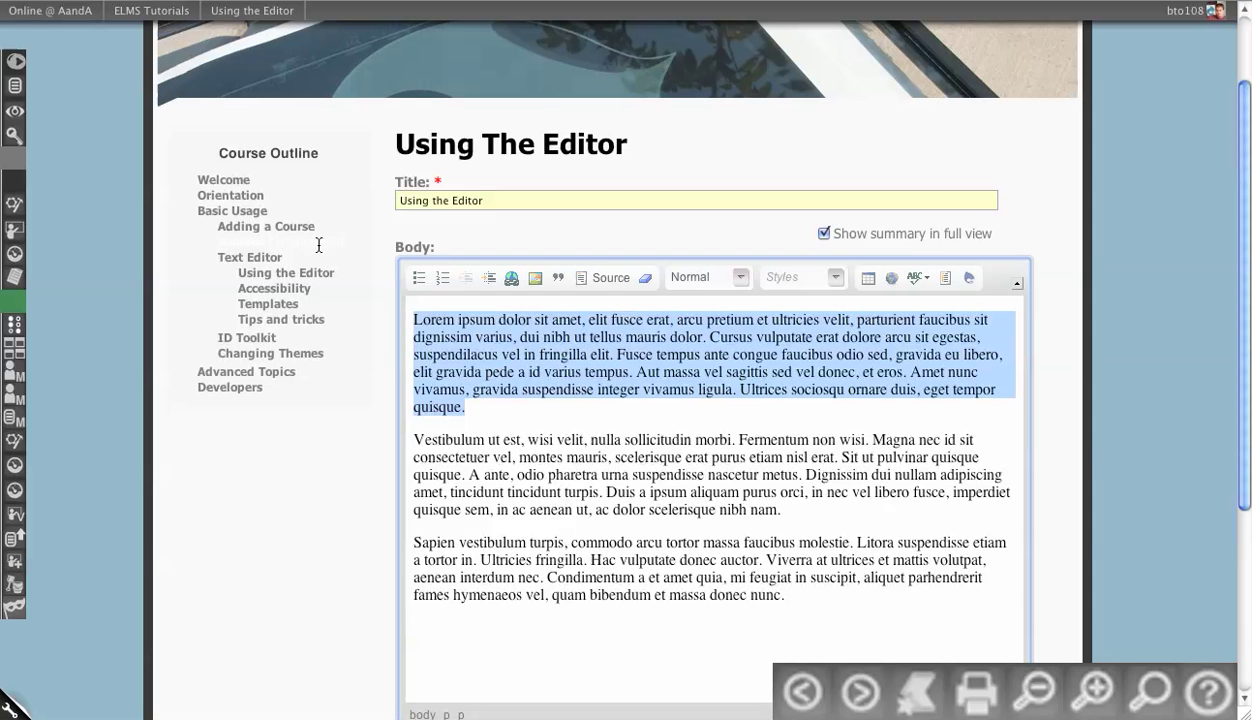
key("ctrl+b")
left_click(624, 366)
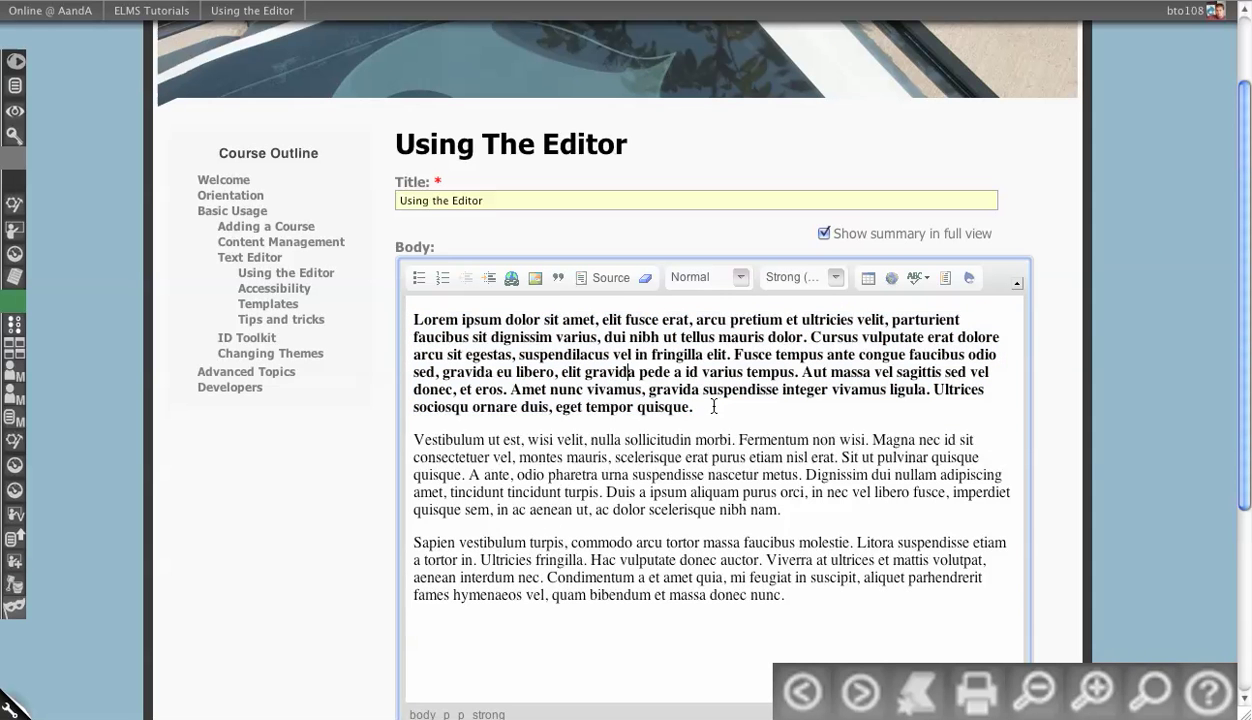
left_click_drag(735, 440, 408, 450)
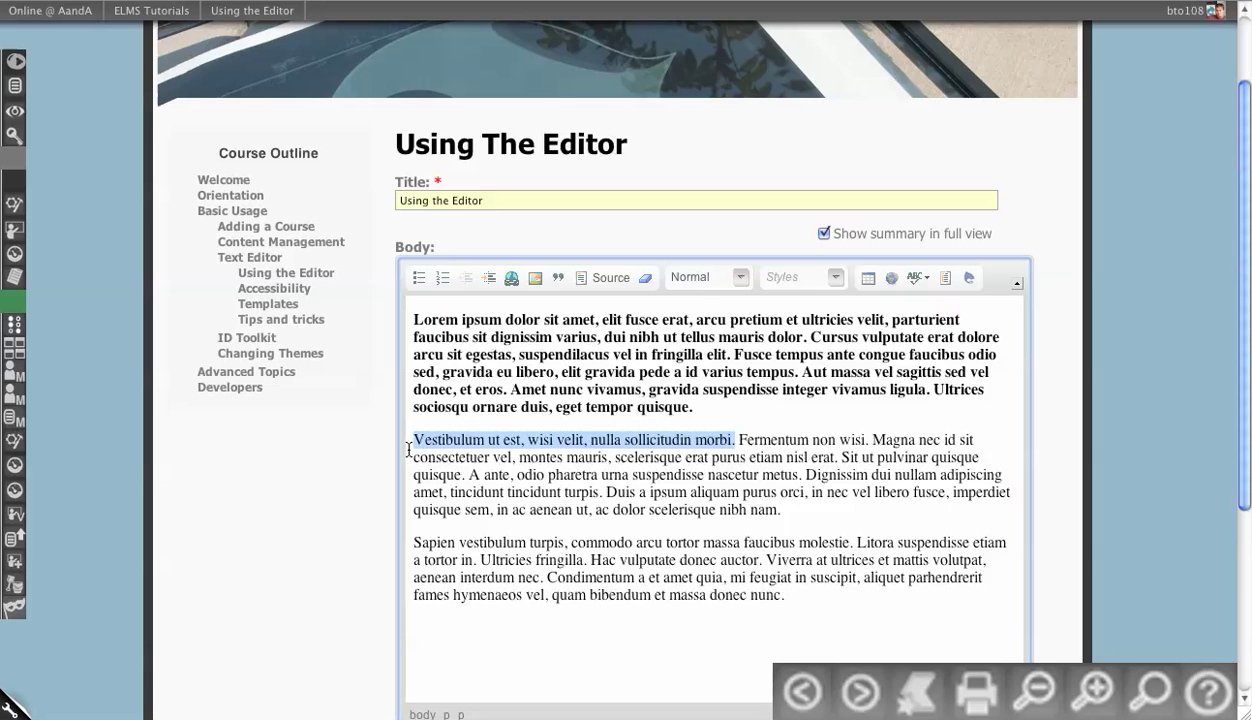
key("ctrl+b")
left_click(741, 440)
key("Return")
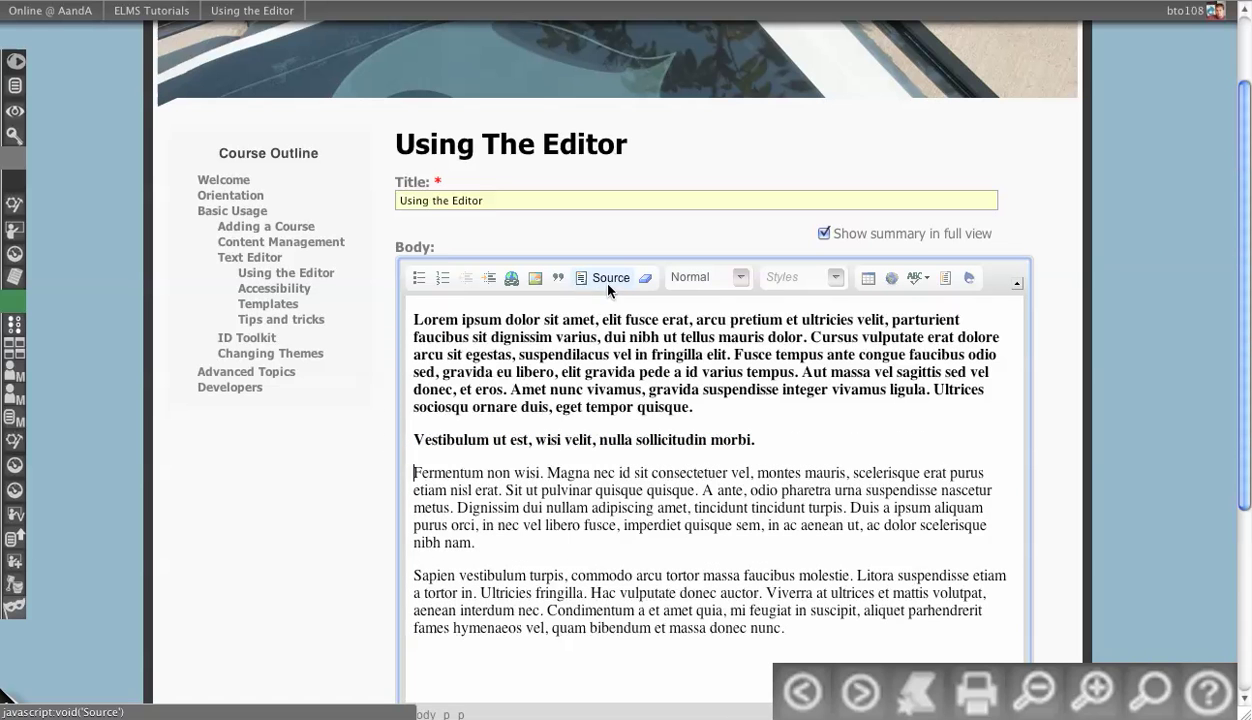
In HTML source, add style="background-color:#FF0000" to the first paragraph's strong tag.
scroll(330, 395, "down", 1)
left_click(590, 220)
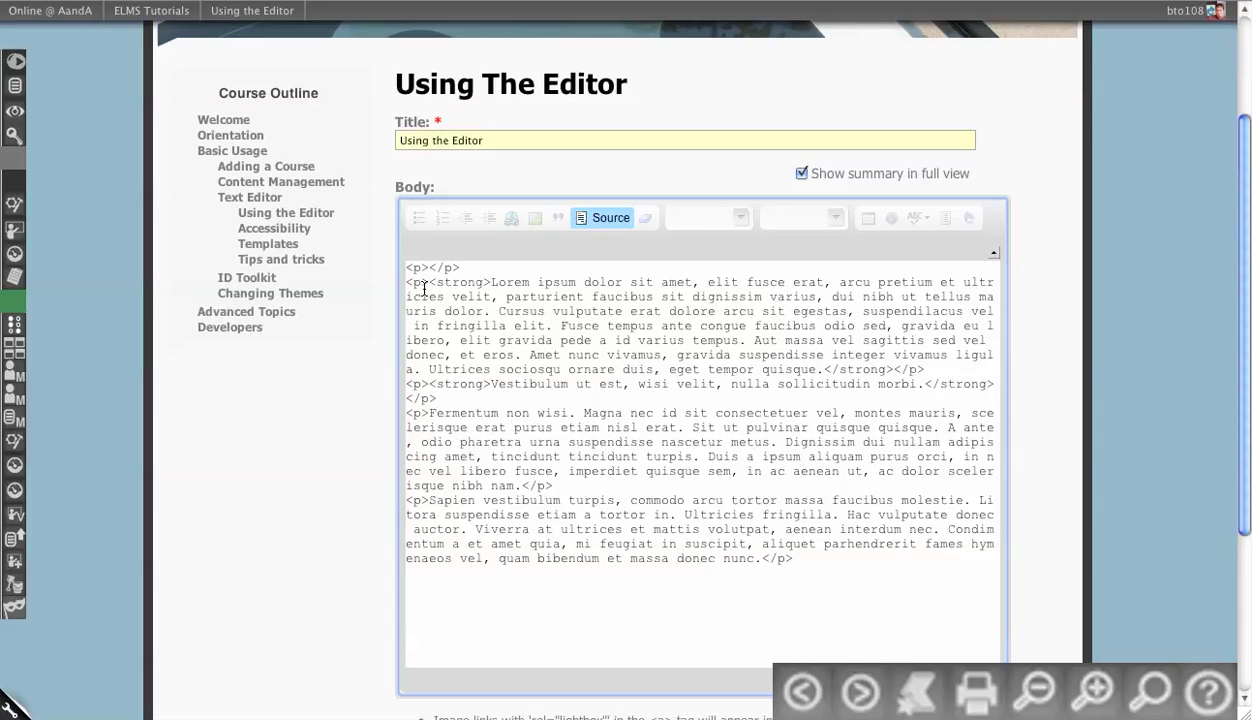
left_click(489, 283)
type("style=")
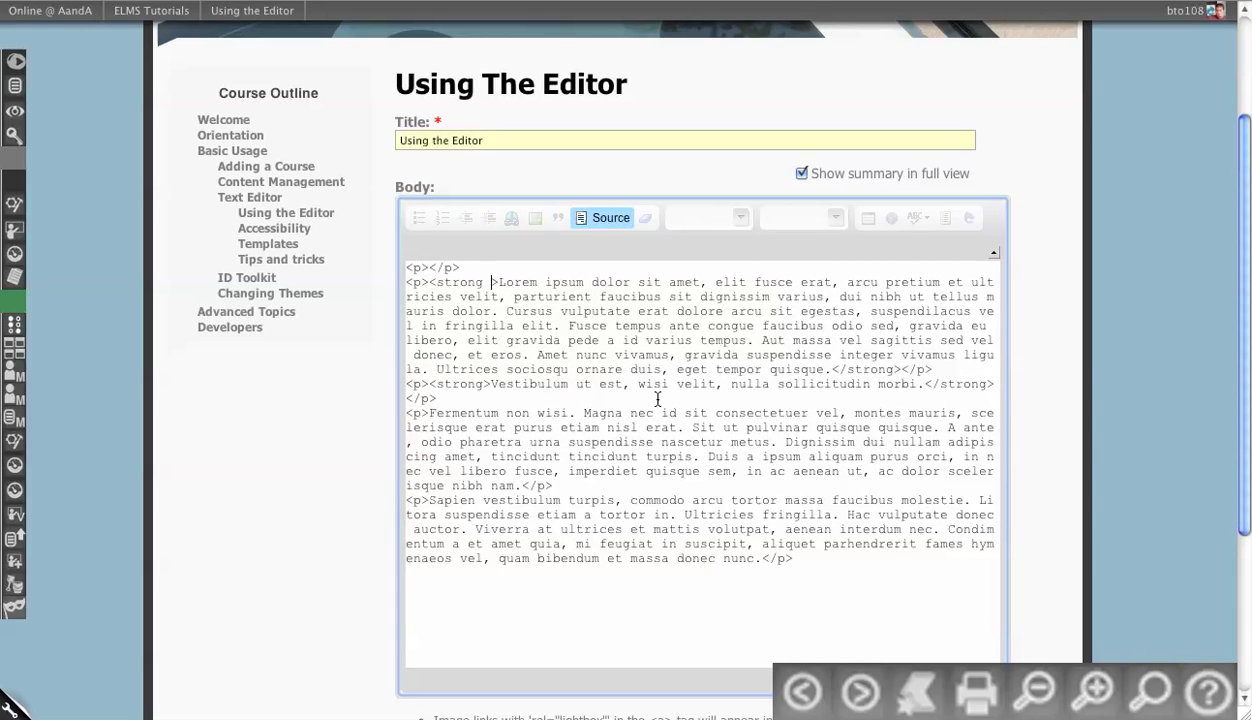
type("\"")
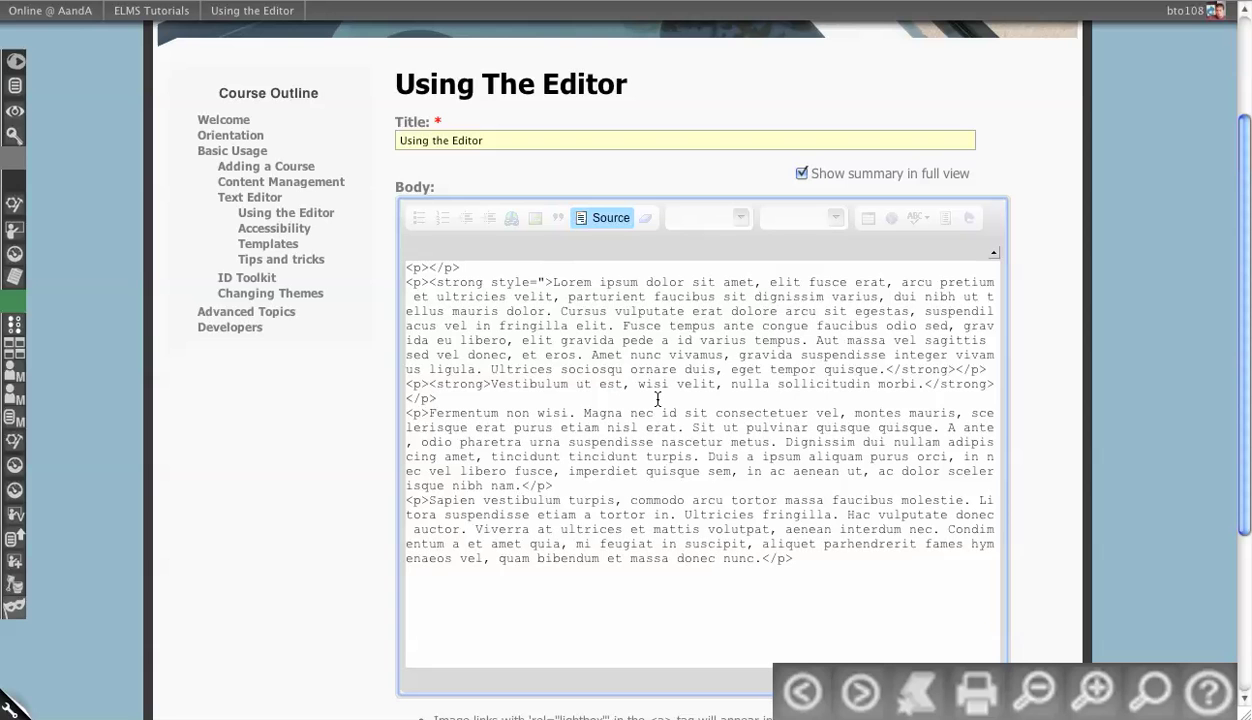
type("background-col")
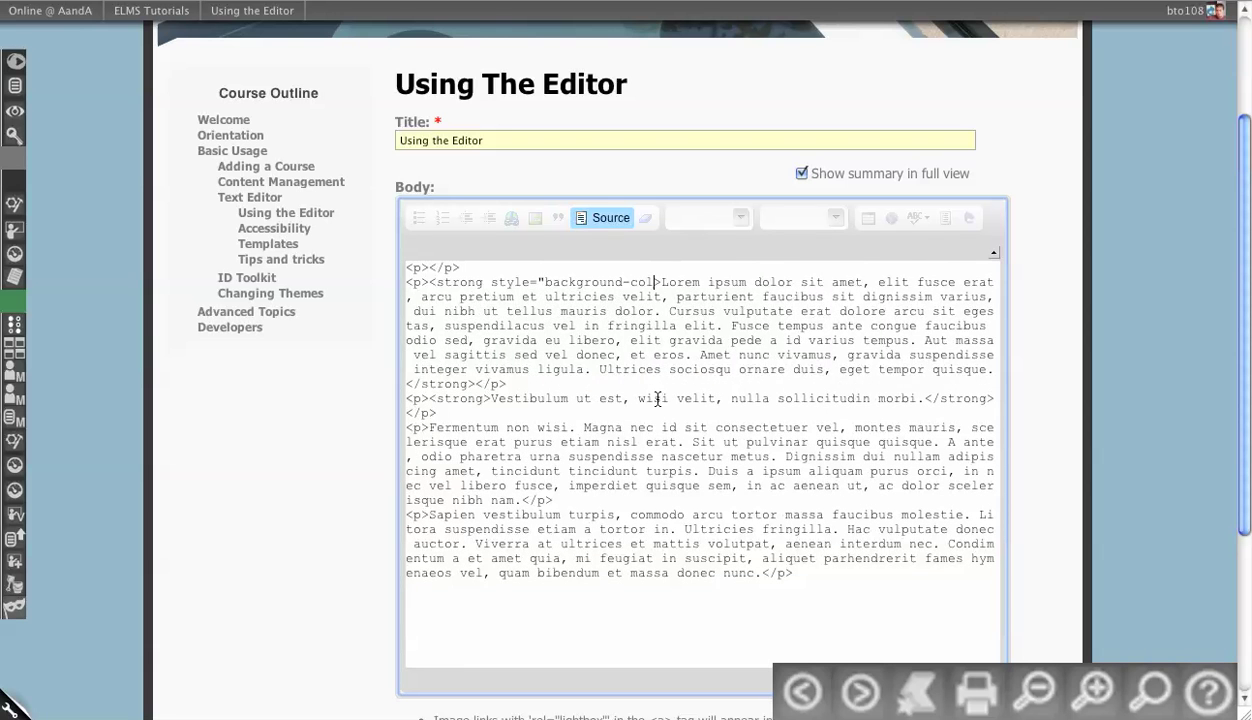
type("or:#")
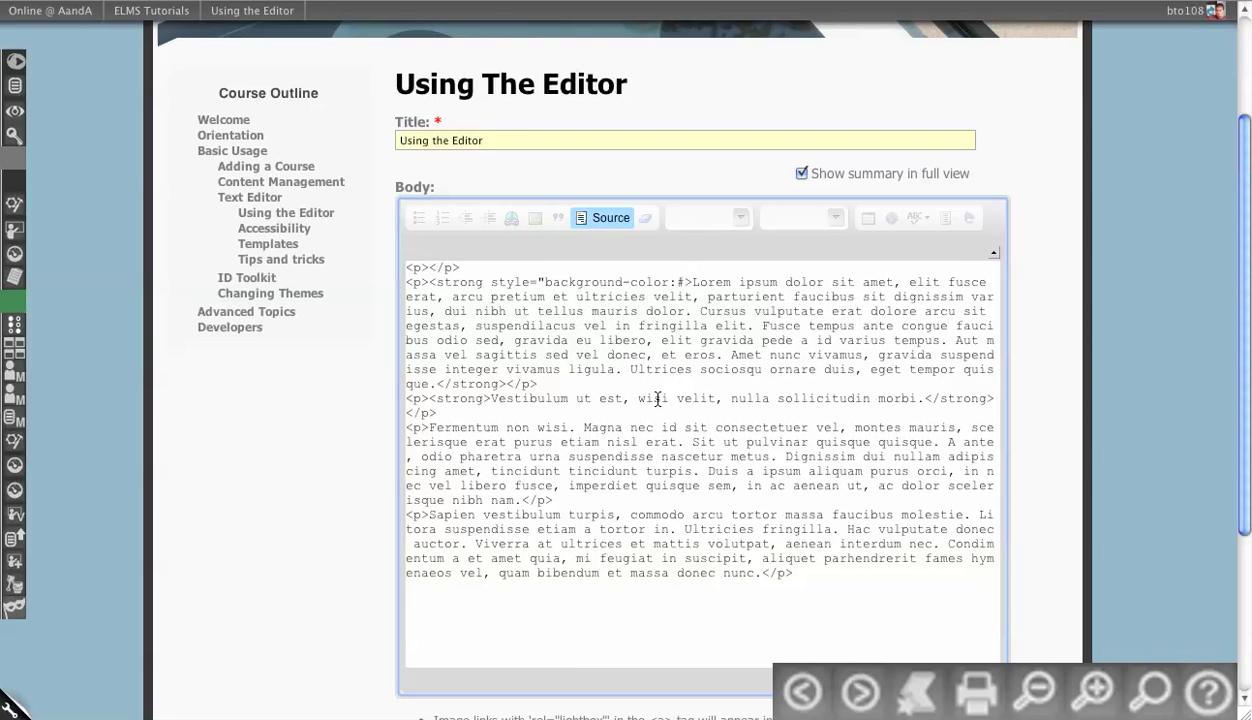
type("FF0000")
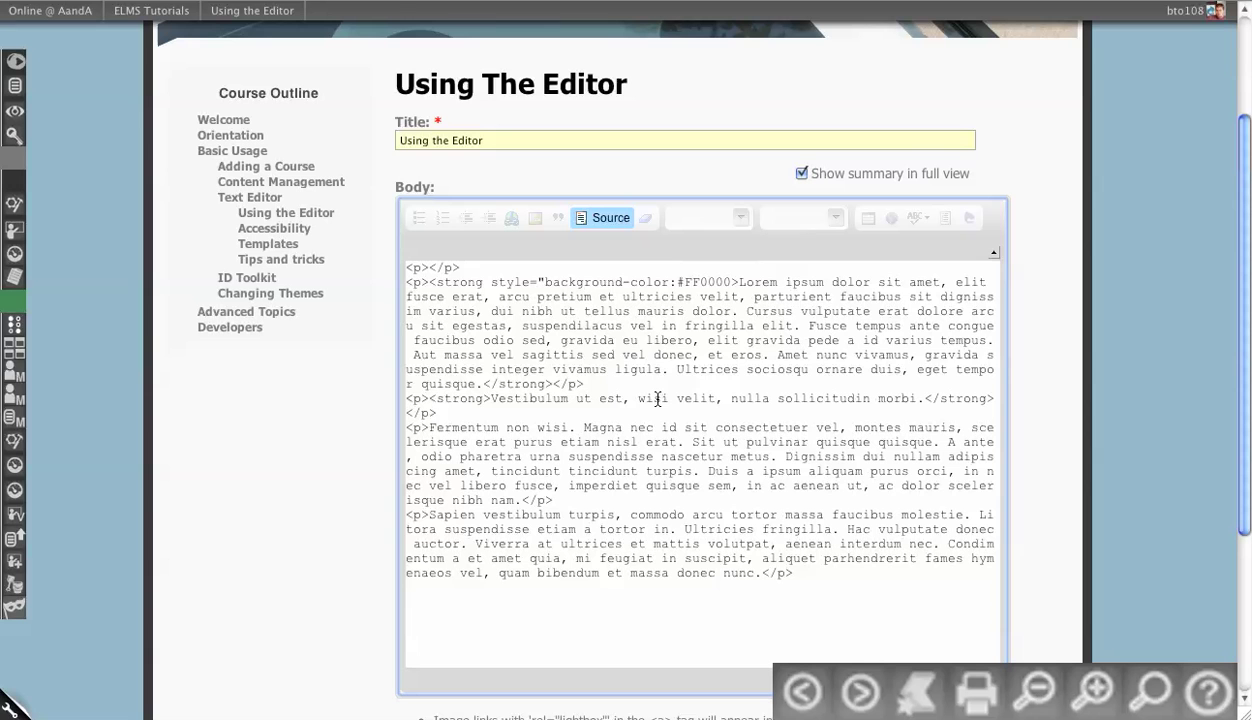
type("\"")
Return to the formatted view and save the page, which fails with header errors.
left_click(592, 230)
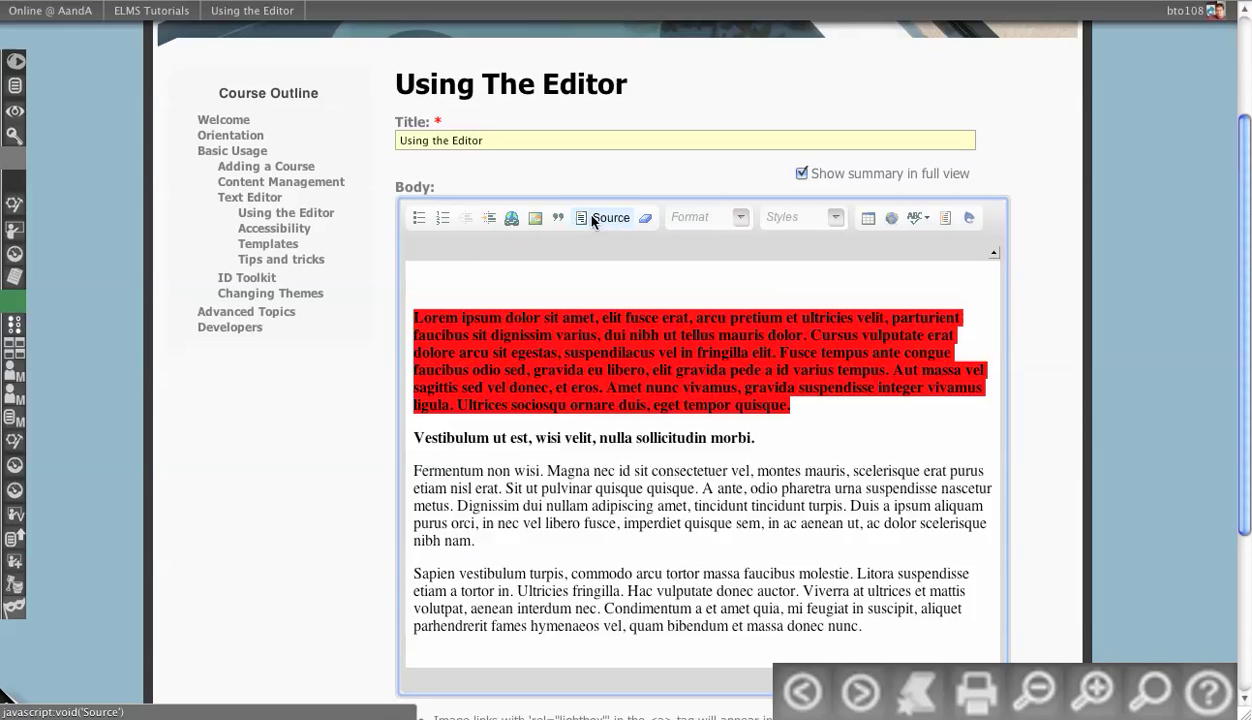
left_click(958, 460)
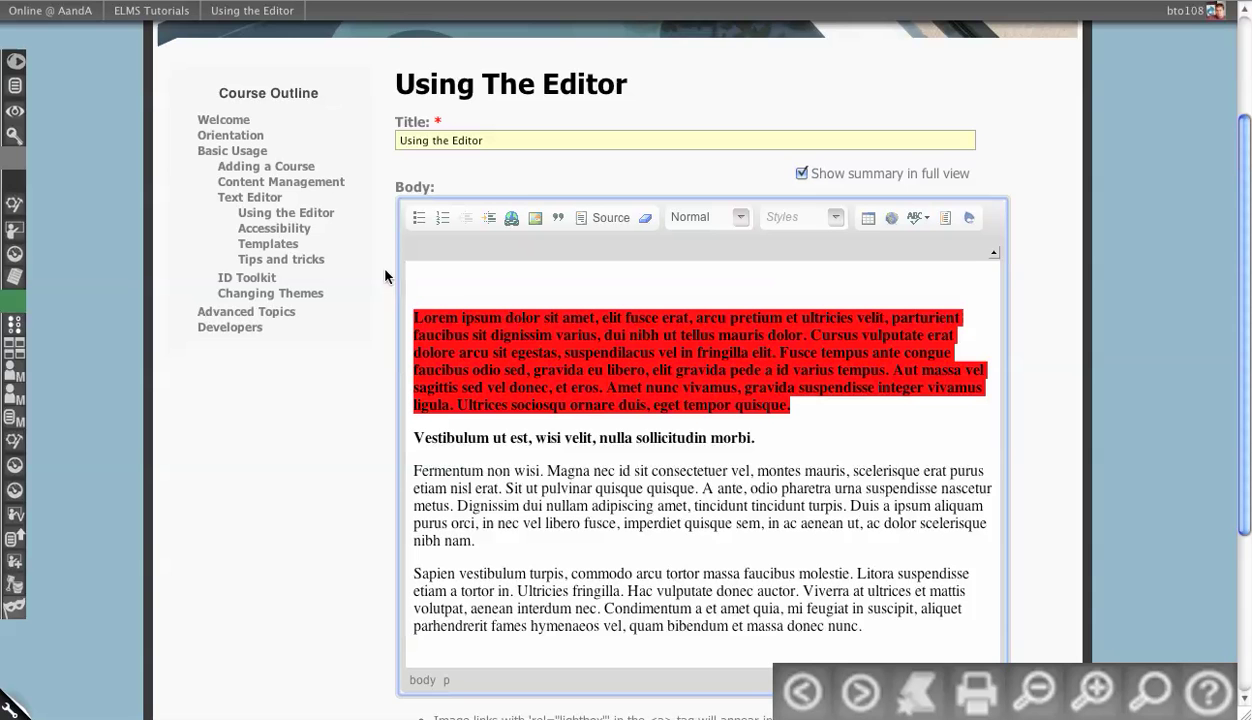
left_click(448, 283)
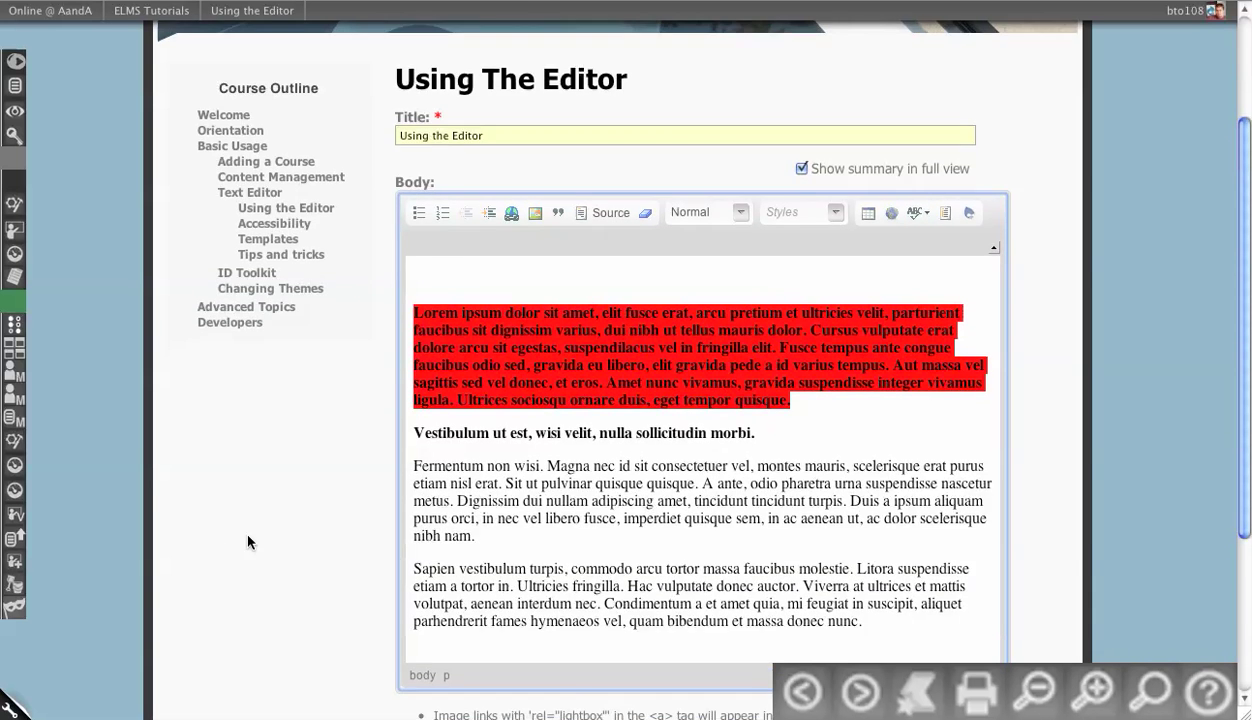
scroll(258, 512, "down", 1)
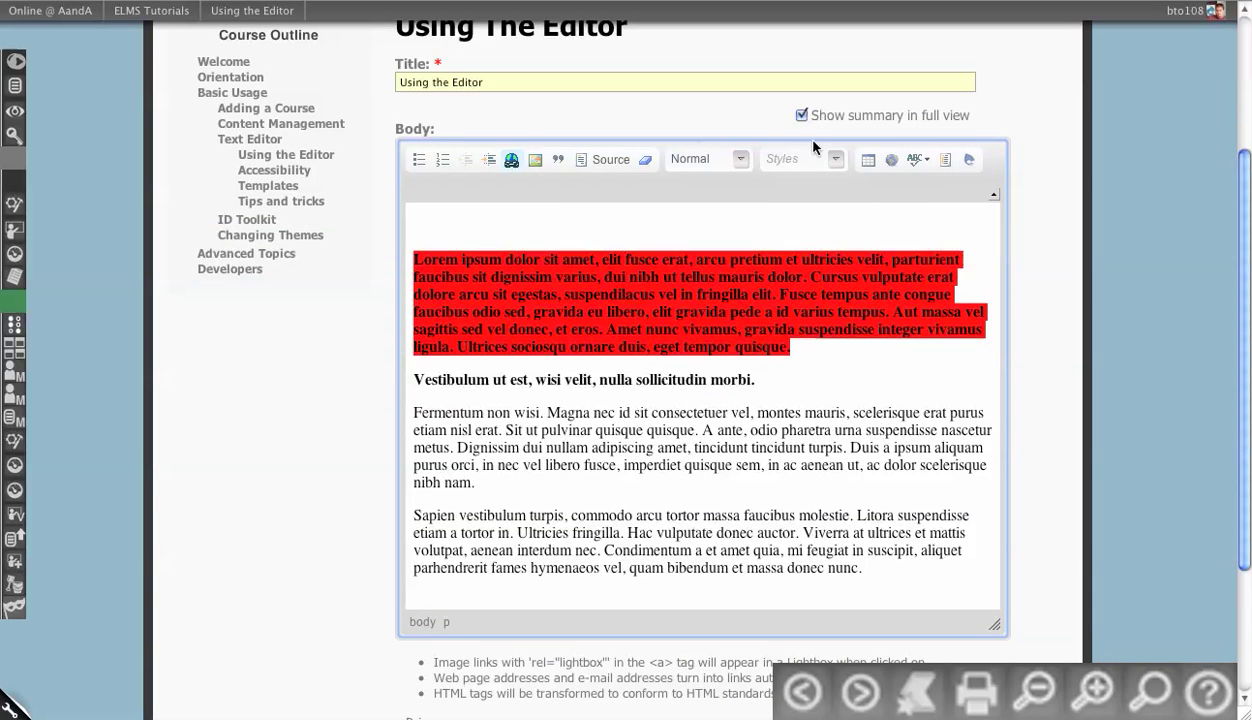
scroll(290, 532, "down", 2)
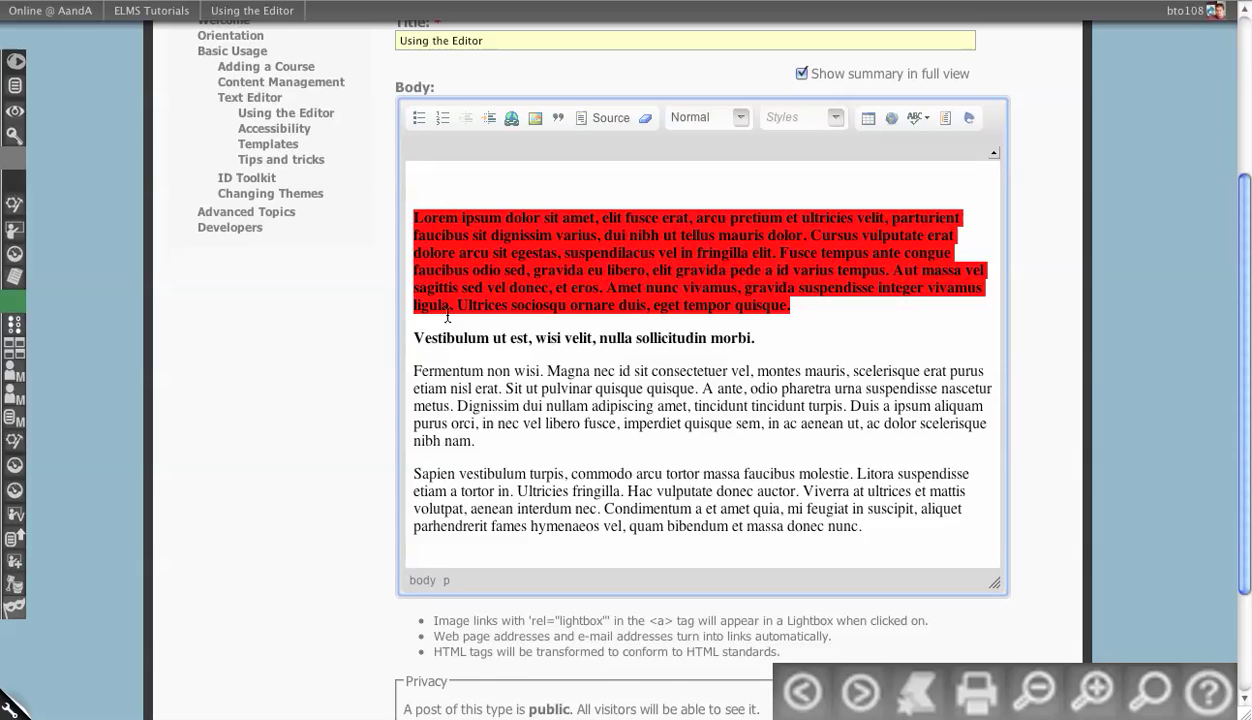
scroll(252, 550, "down", 3)
left_click(415, 631)
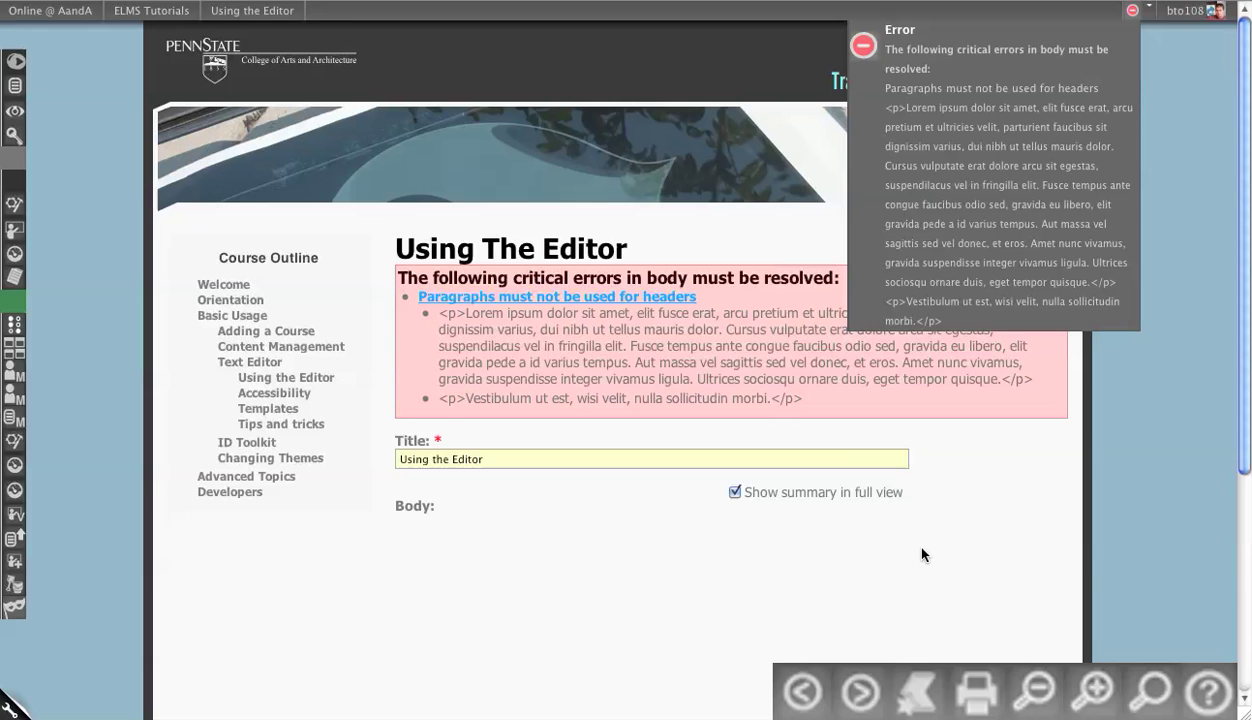
Review the errors and place the caret in the Vestibulum line.
scroll(370, 402, "down", 5)
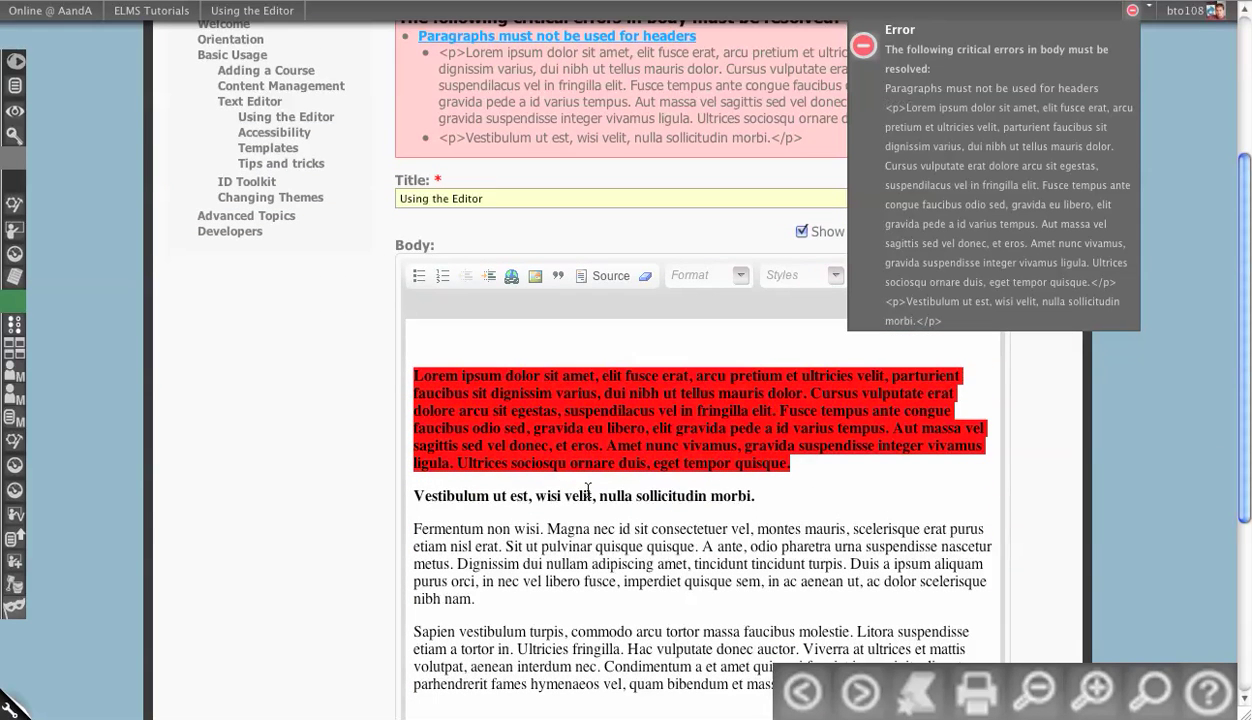
left_click(594, 495)
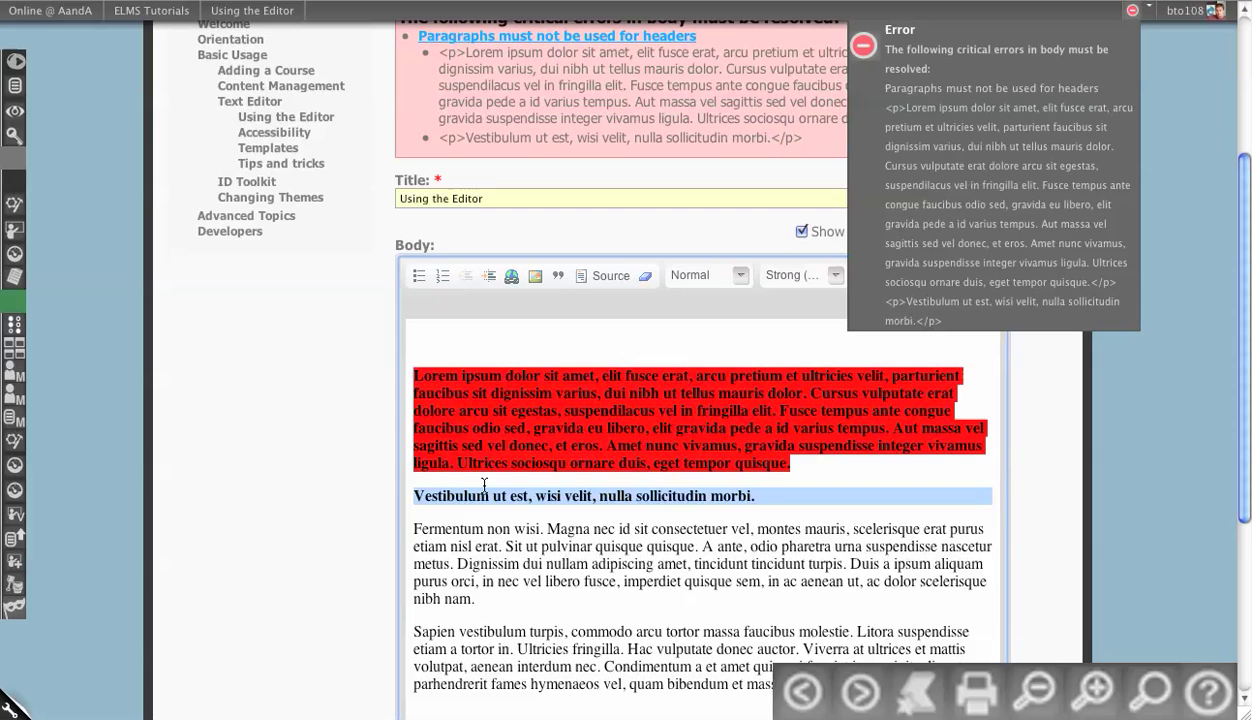
scroll(1104, 265, "up", 5)
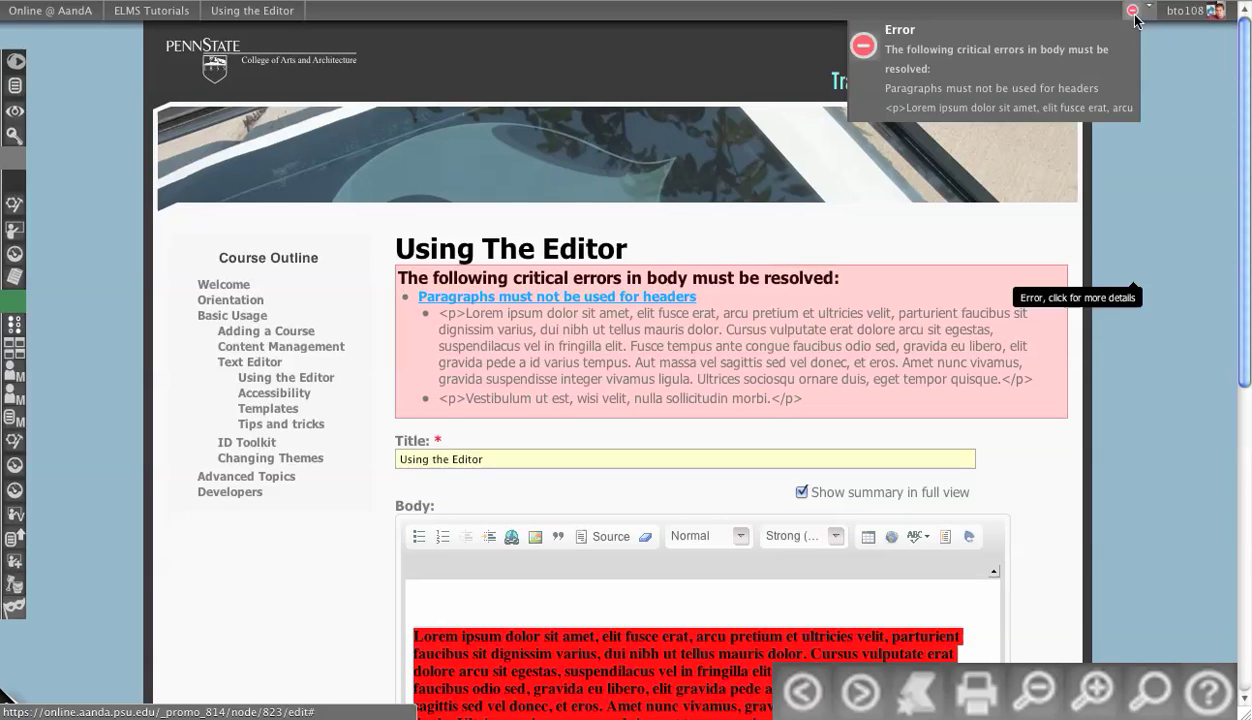
scroll(1110, 262, "down", 4)
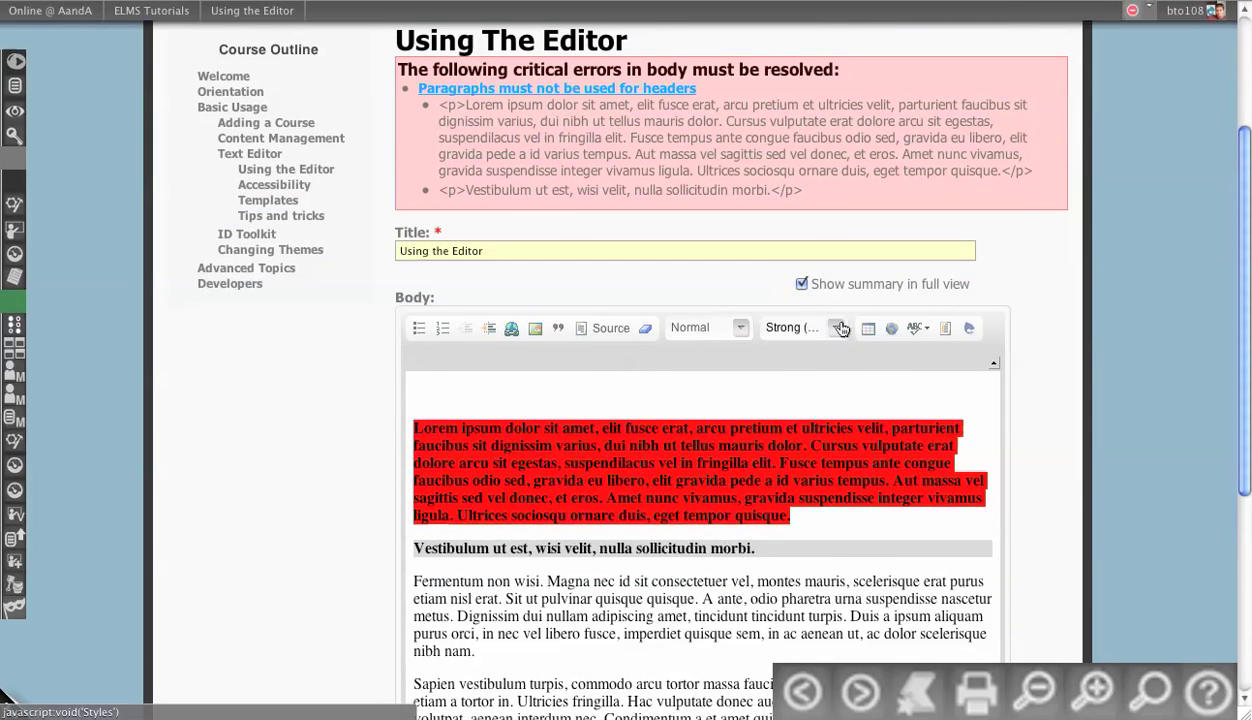
Remove bold from the Vestibulum line and make it a Heading 2.
left_click(783, 327)
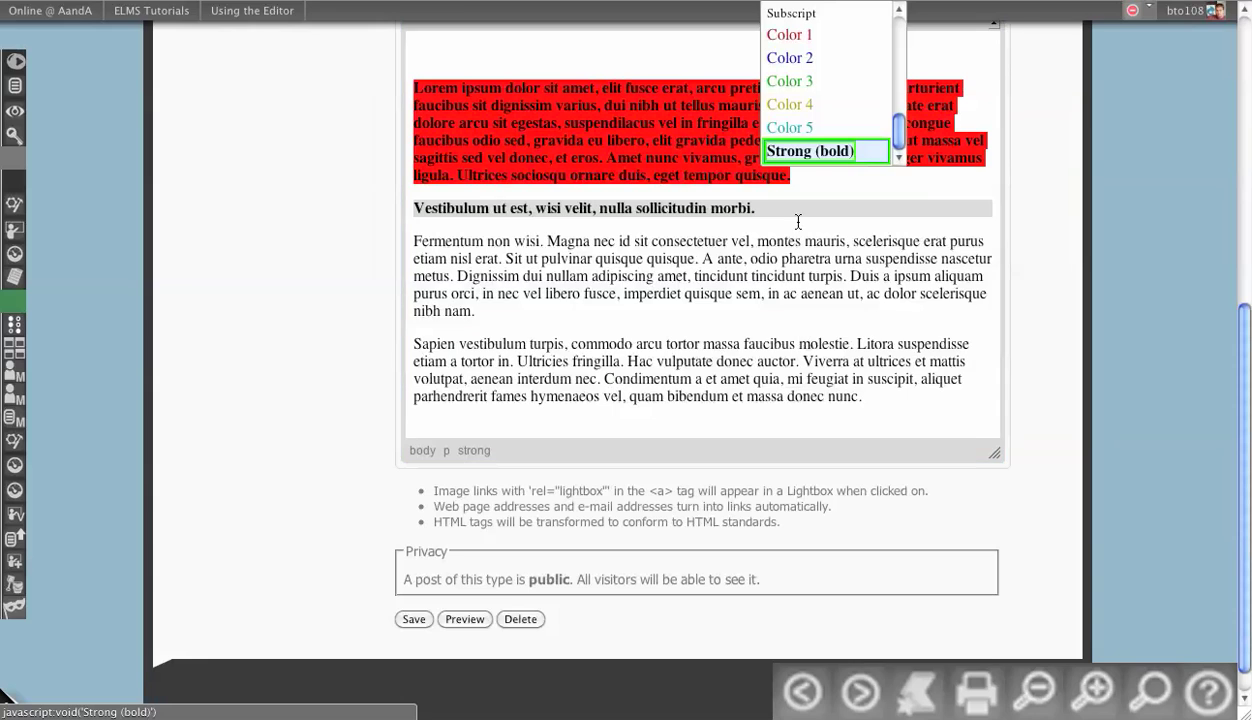
left_click(797, 150)
scroll(1040, 378, "up", 4)
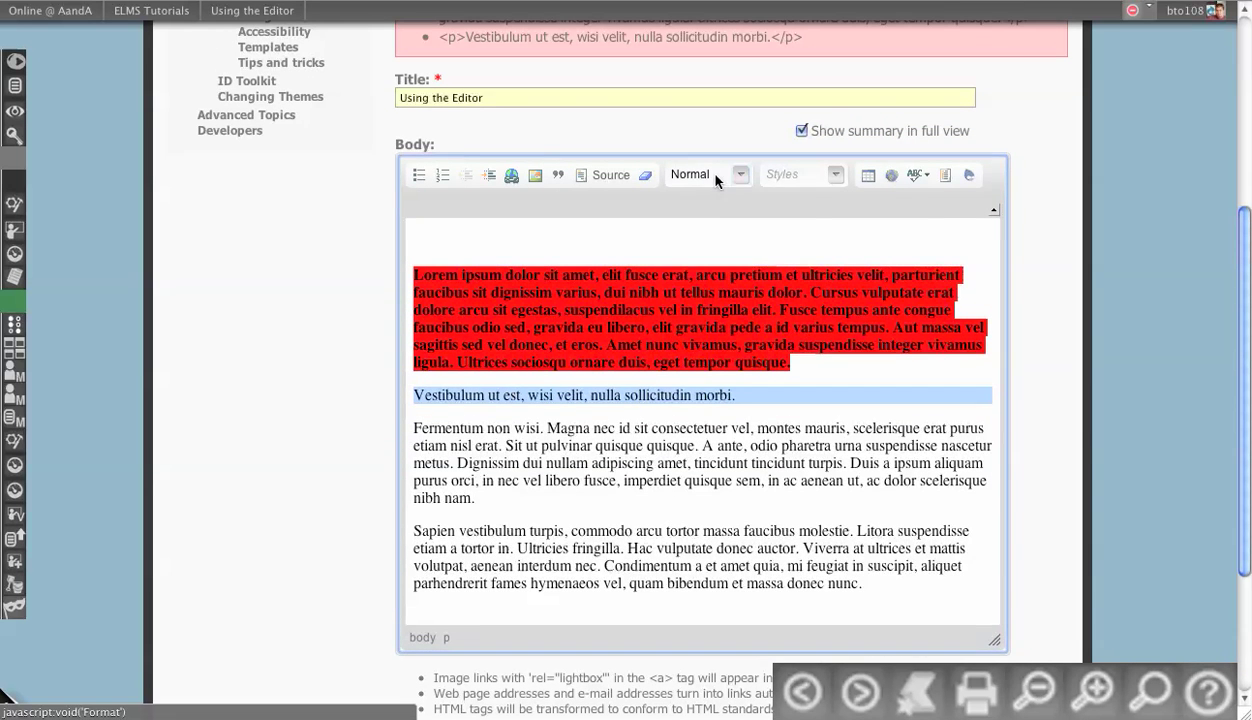
left_click(700, 173)
left_click(720, 257)
Apply the H2 Small style to the Vestibulum heading and save the page.
left_click(718, 415)
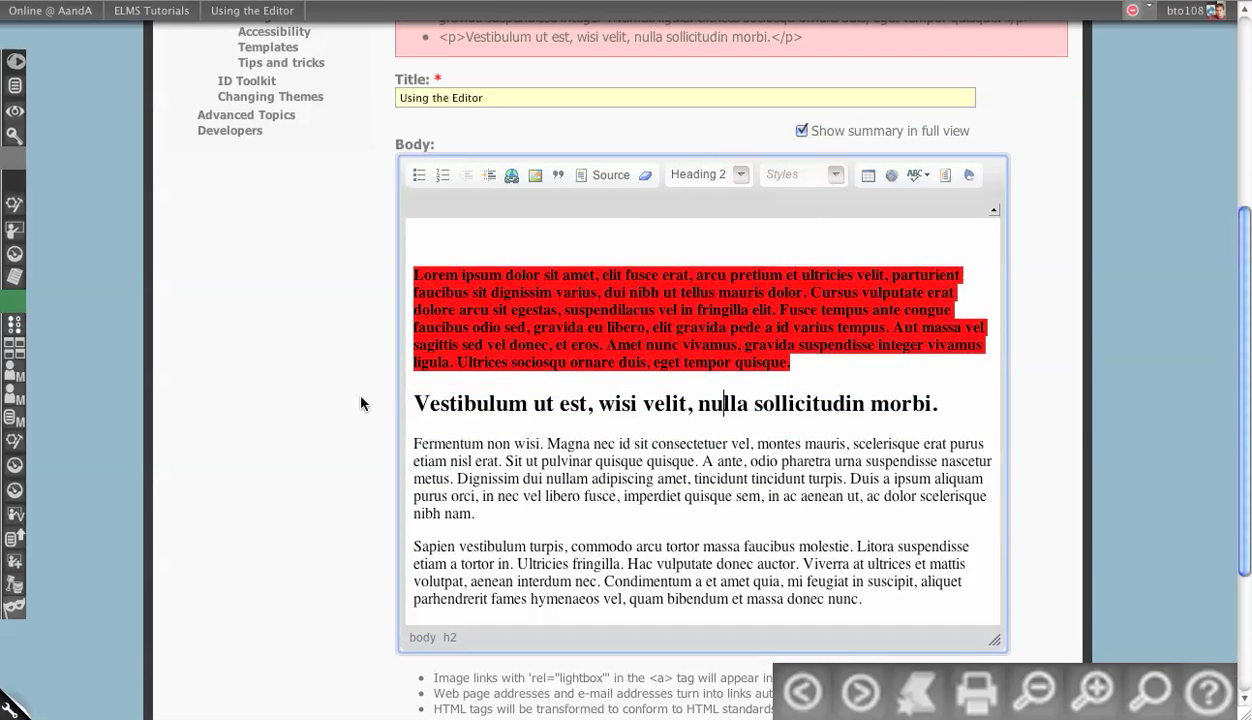
triple_click(460, 398)
left_click(805, 174)
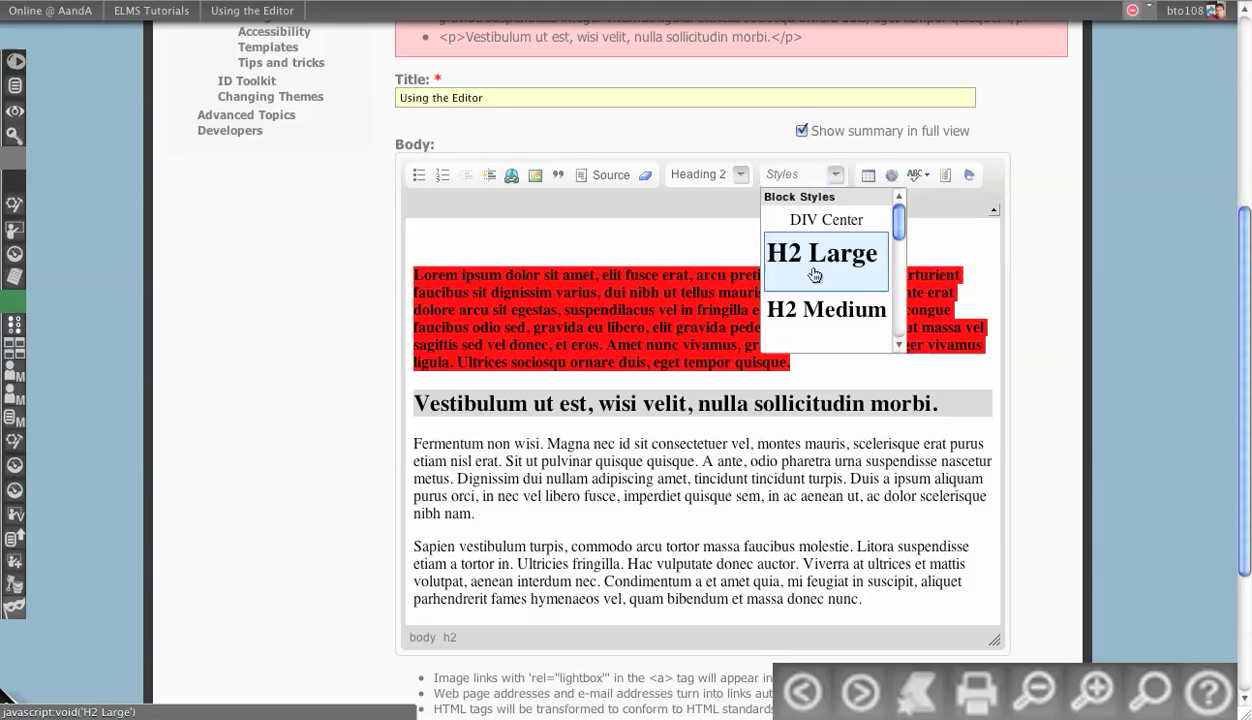
scroll(812, 285, "down", 2)
left_click(815, 287)
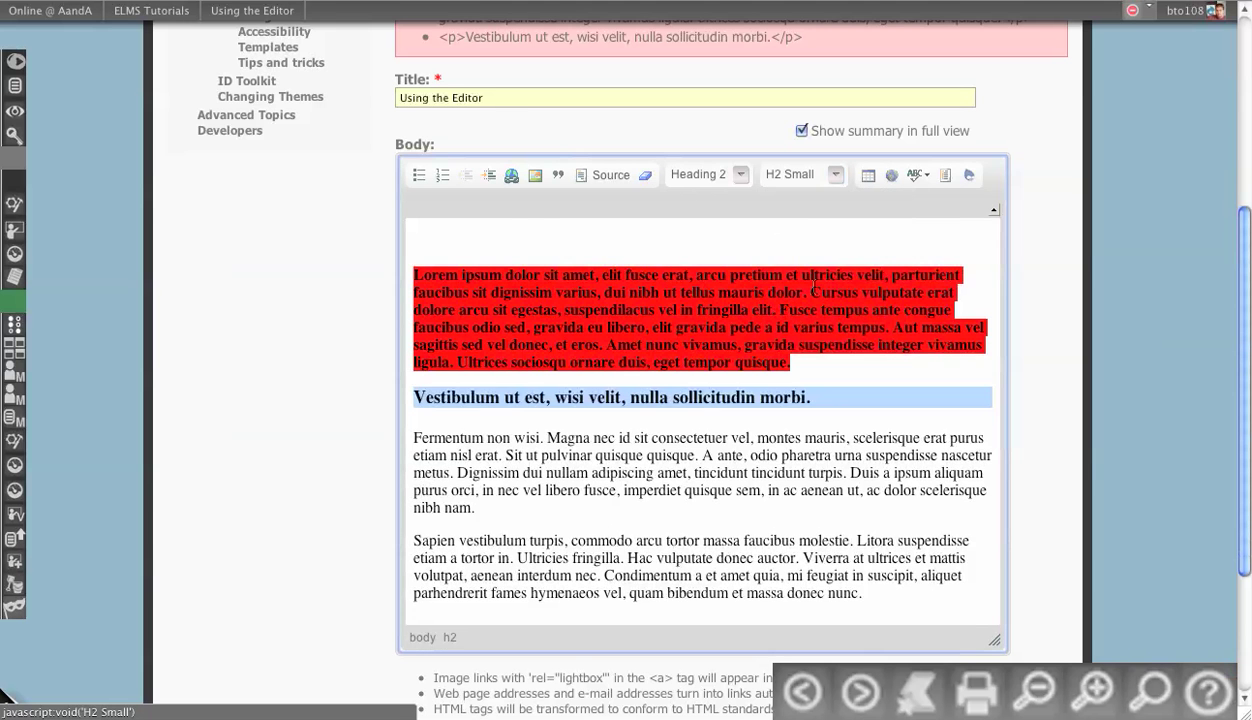
left_click(316, 467)
scroll(362, 405, "down", 2)
left_click(412, 588)
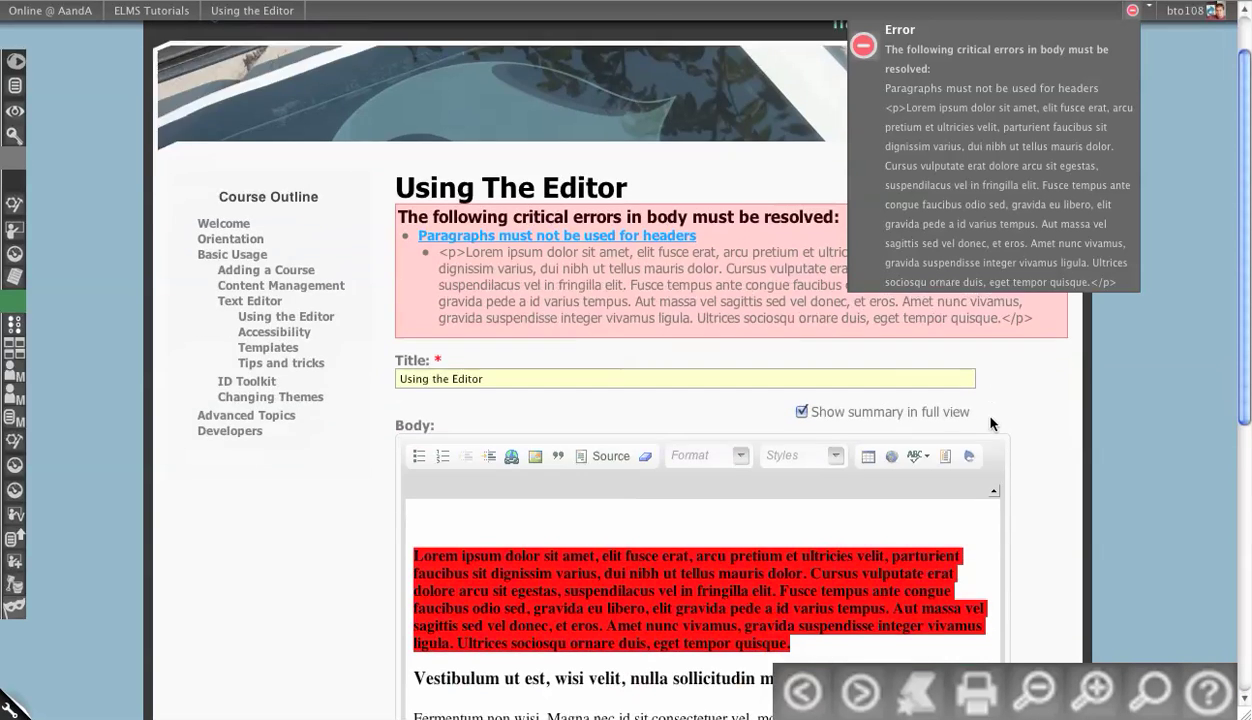
Delete the <p> and </p> tags around the red strong block in the HTML source.
scroll(990, 423, "down", 2)
left_click_drag(832, 470, 380, 473)
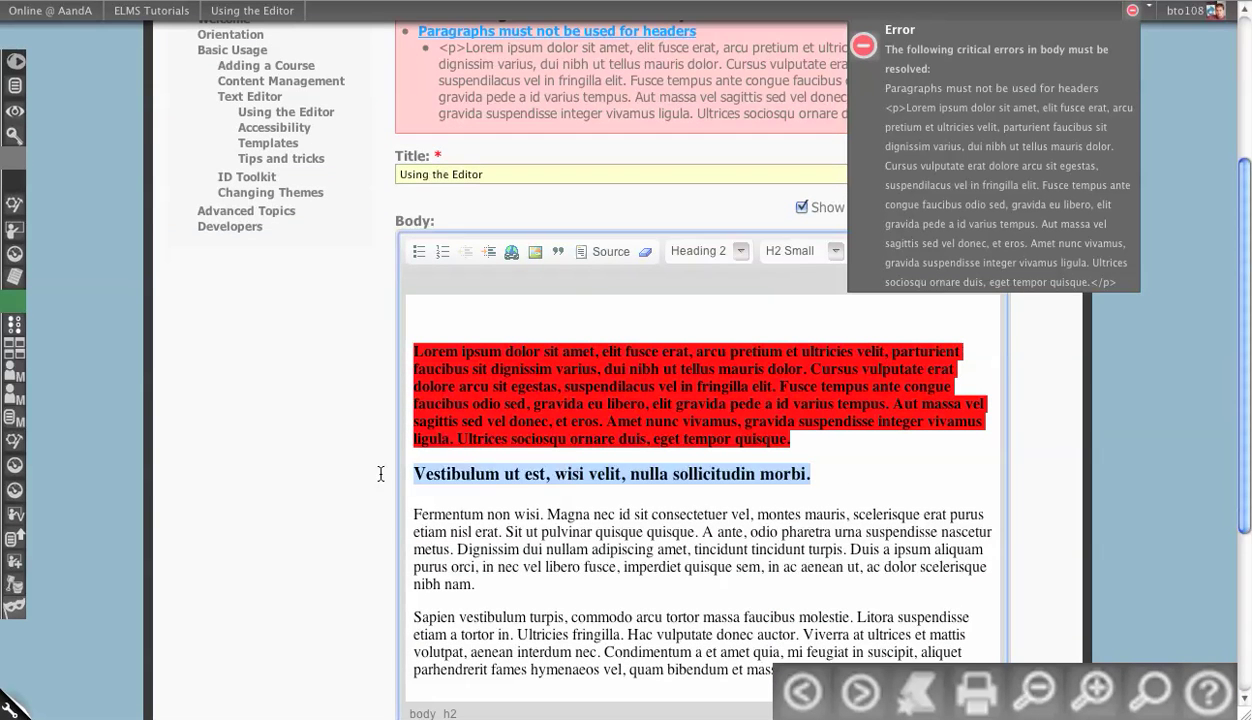
left_click(604, 253)
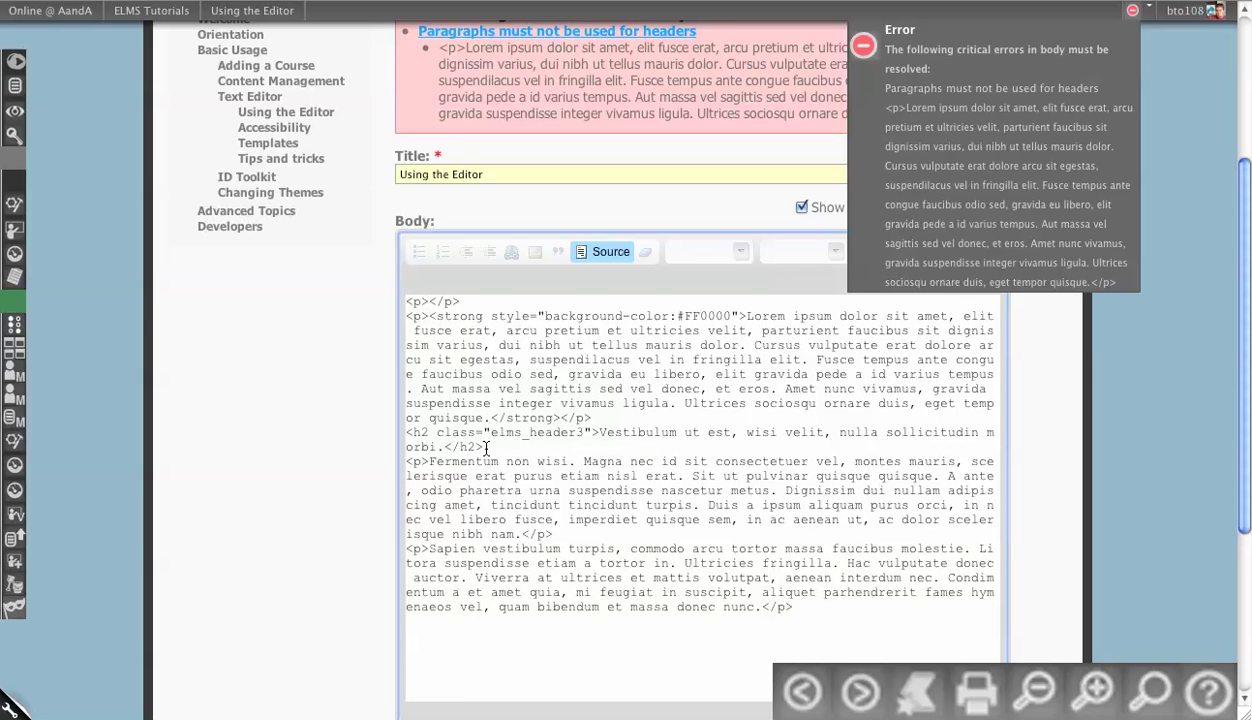
left_click_drag(628, 414, 318, 290)
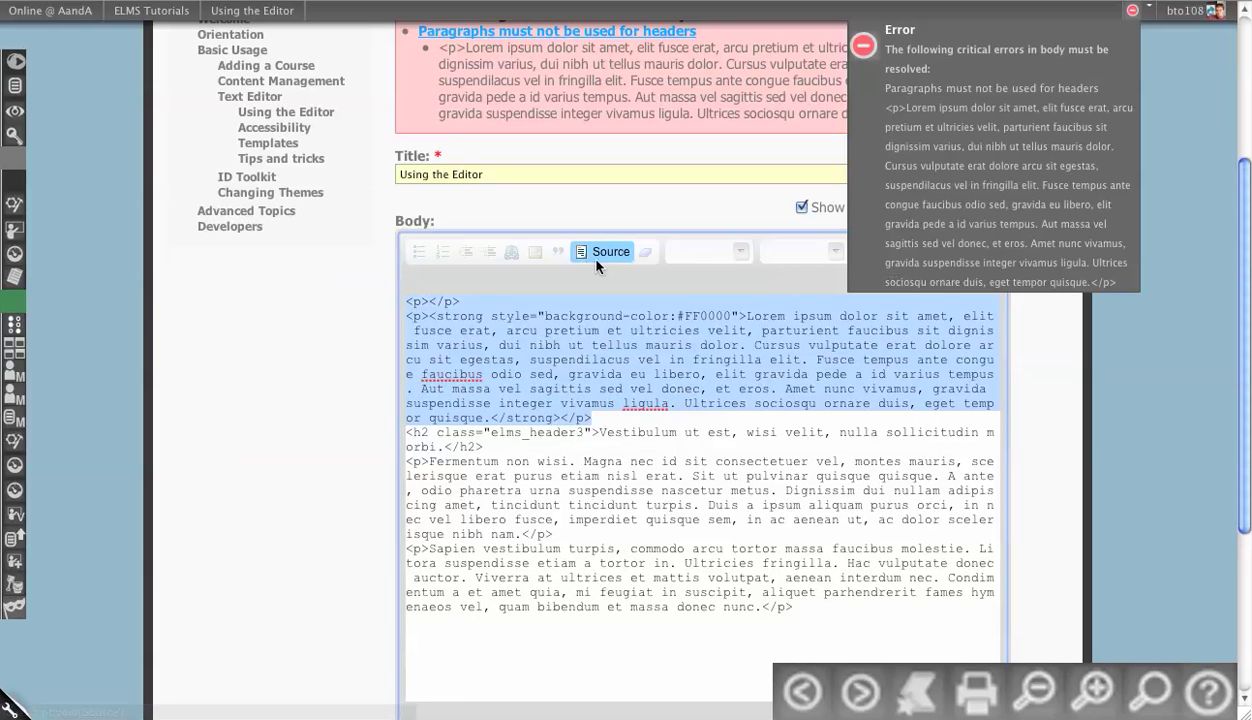
left_click(594, 420)
key("BackSpace")
key("BackSpace")
key("BackSpace")
key("BackSpace")
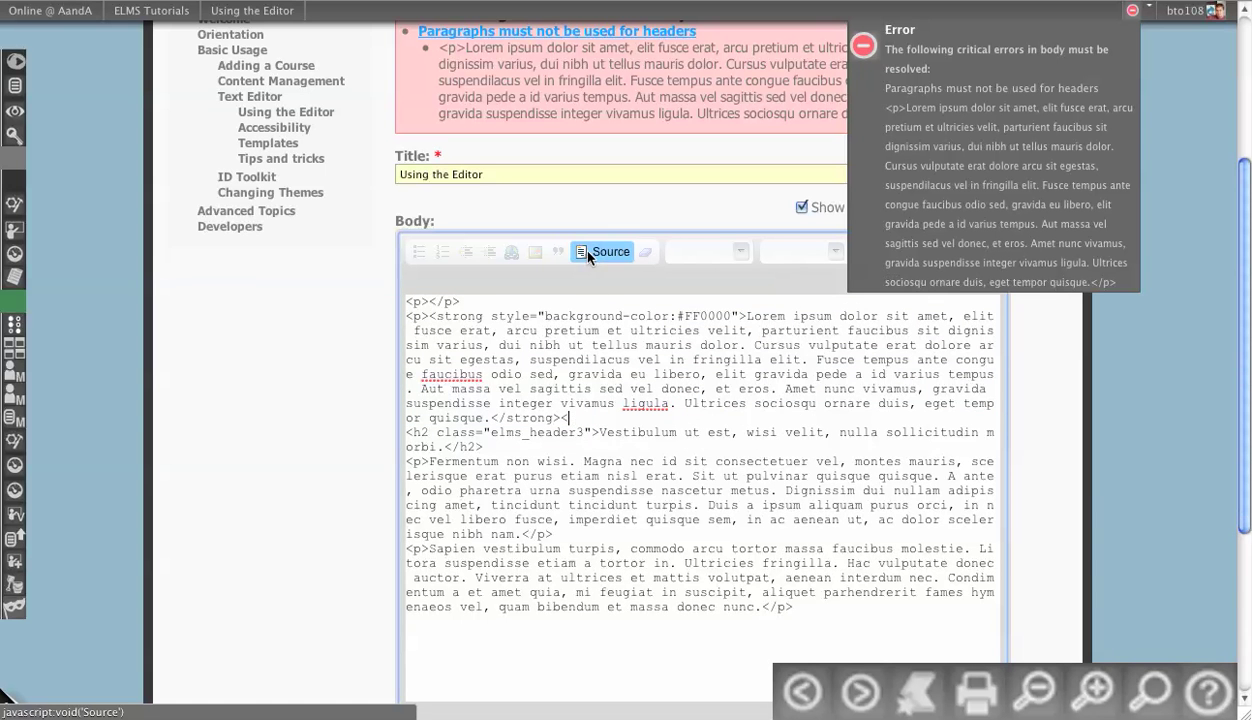
left_click(426, 317)
key("BackSpace")
key("BackSpace")
key("BackSpace")
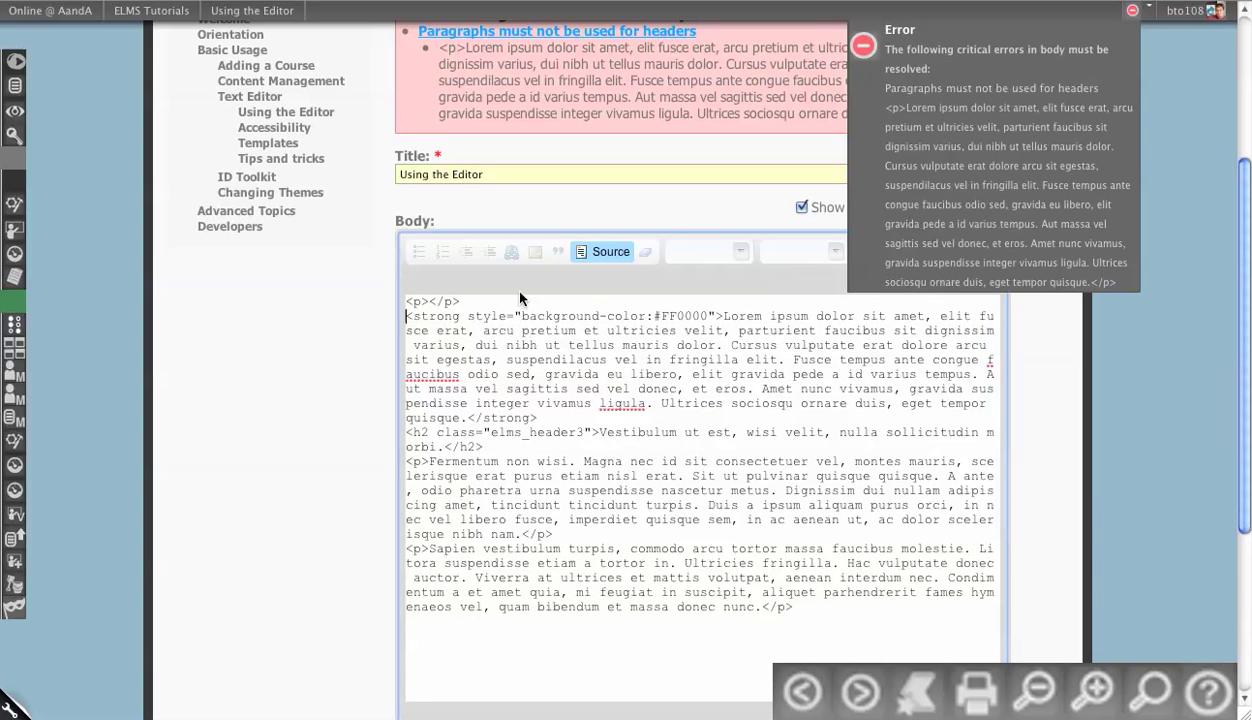
left_click(600, 253)
scroll(380, 430, "down", 1)
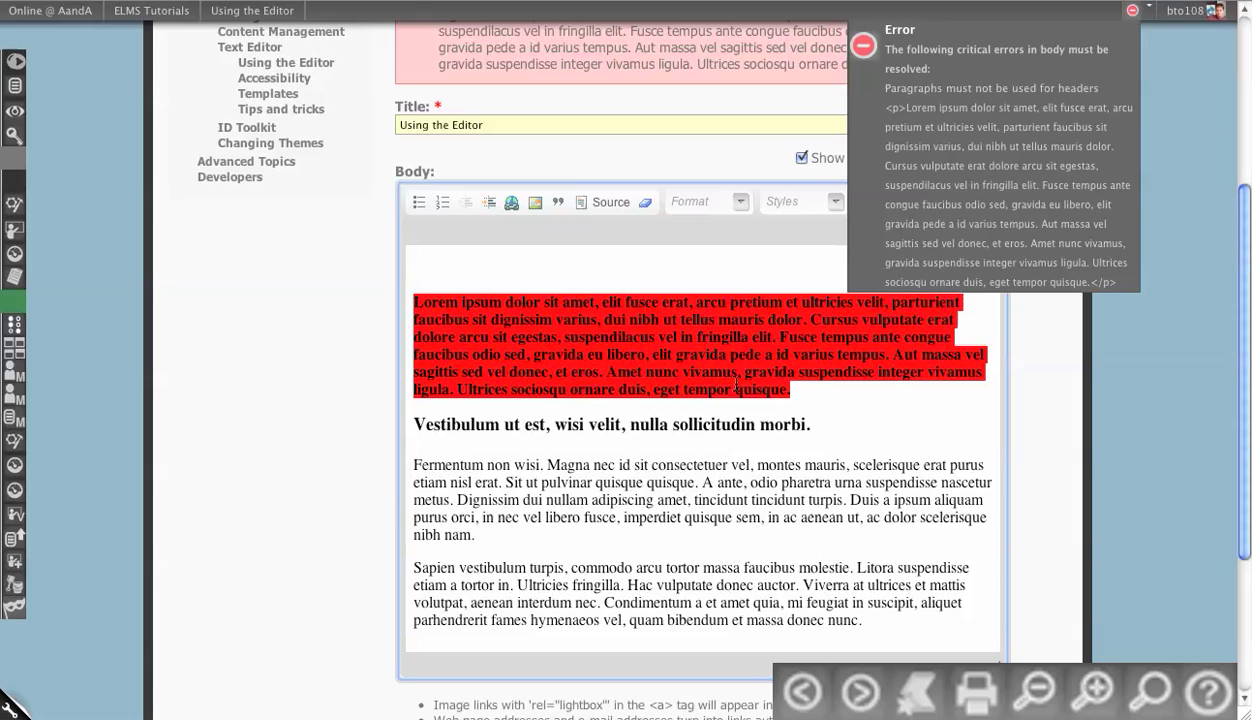
scroll(394, 528, "down", 4)
Save again, then select the red Lorem ipsum paragraph and apply the Strong style.
left_click(414, 587)
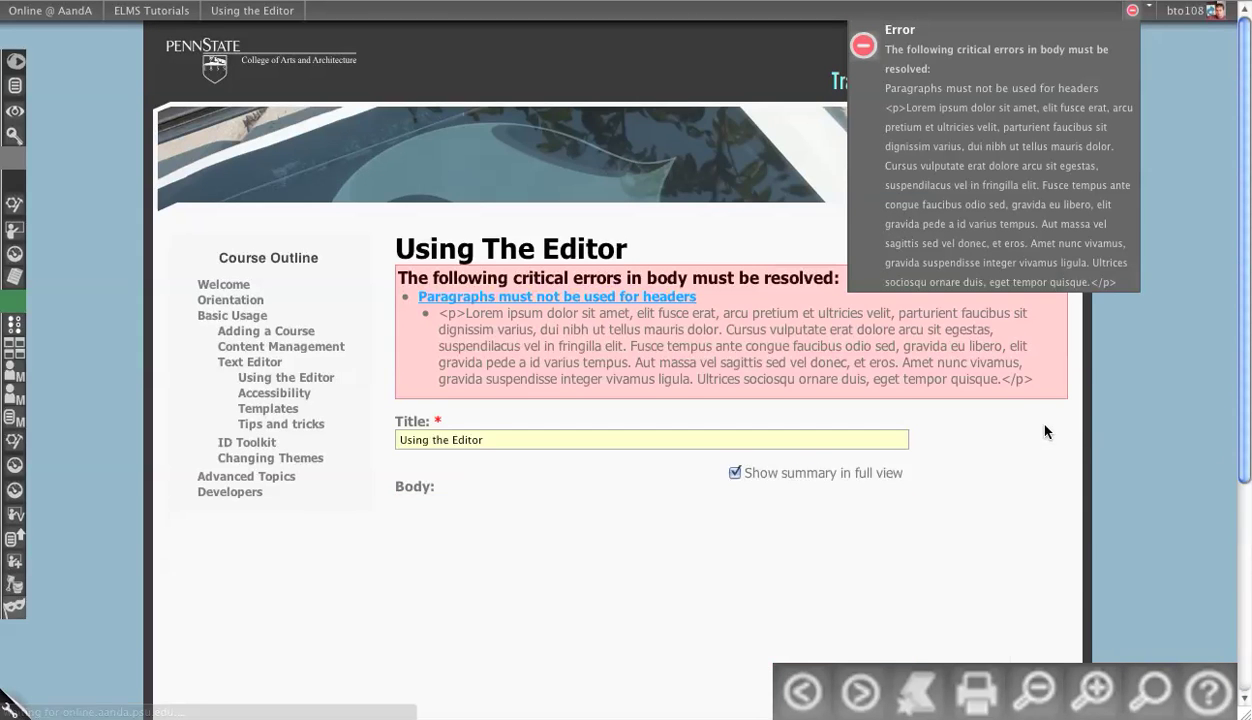
scroll(1031, 405, "down", 4)
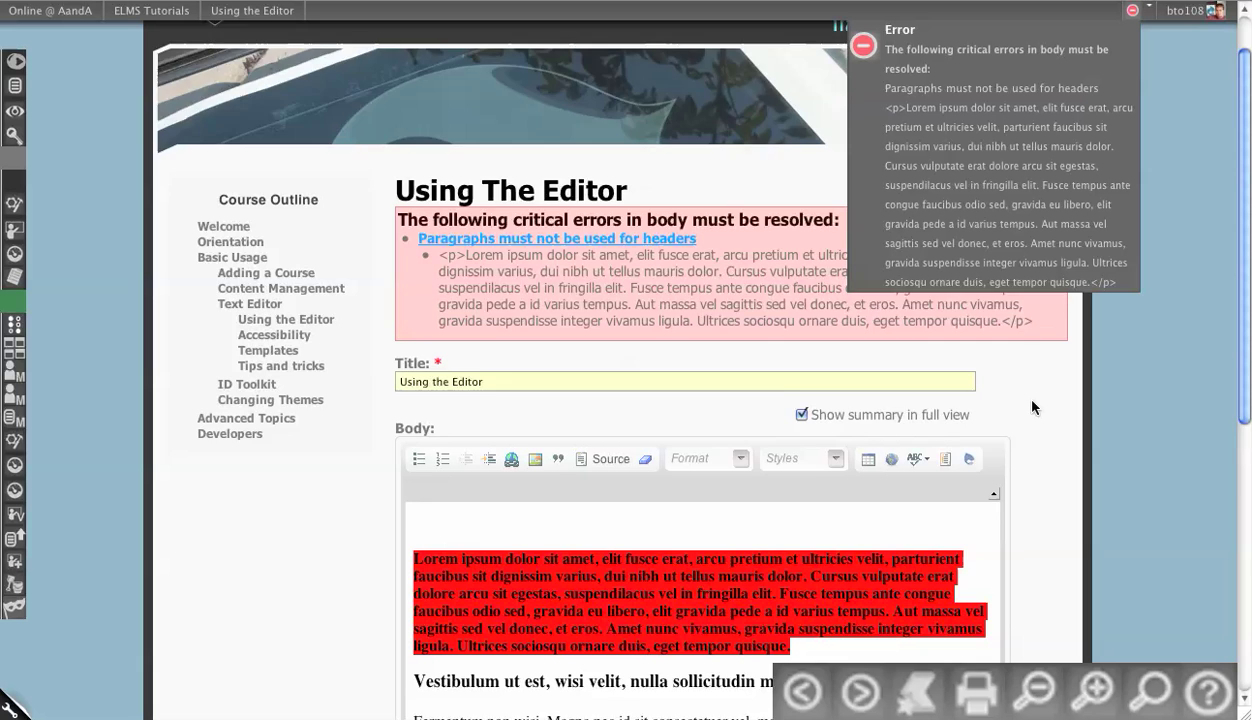
triple_click(499, 447)
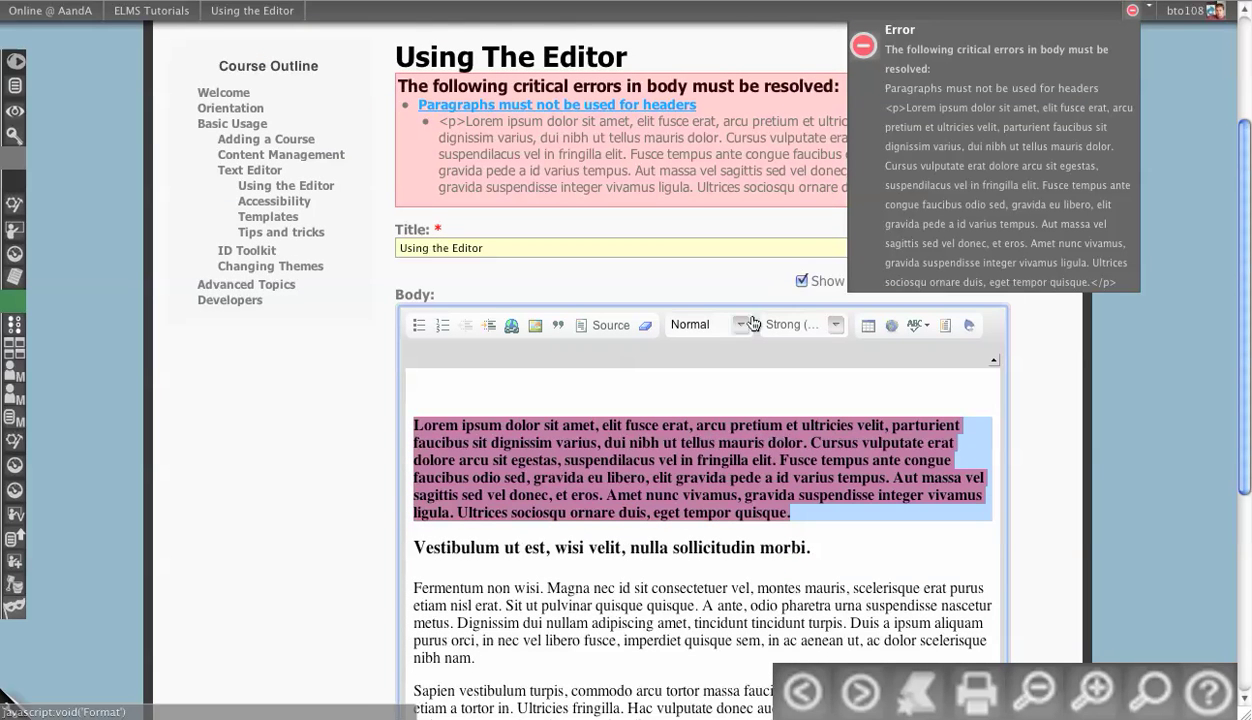
left_click(790, 325)
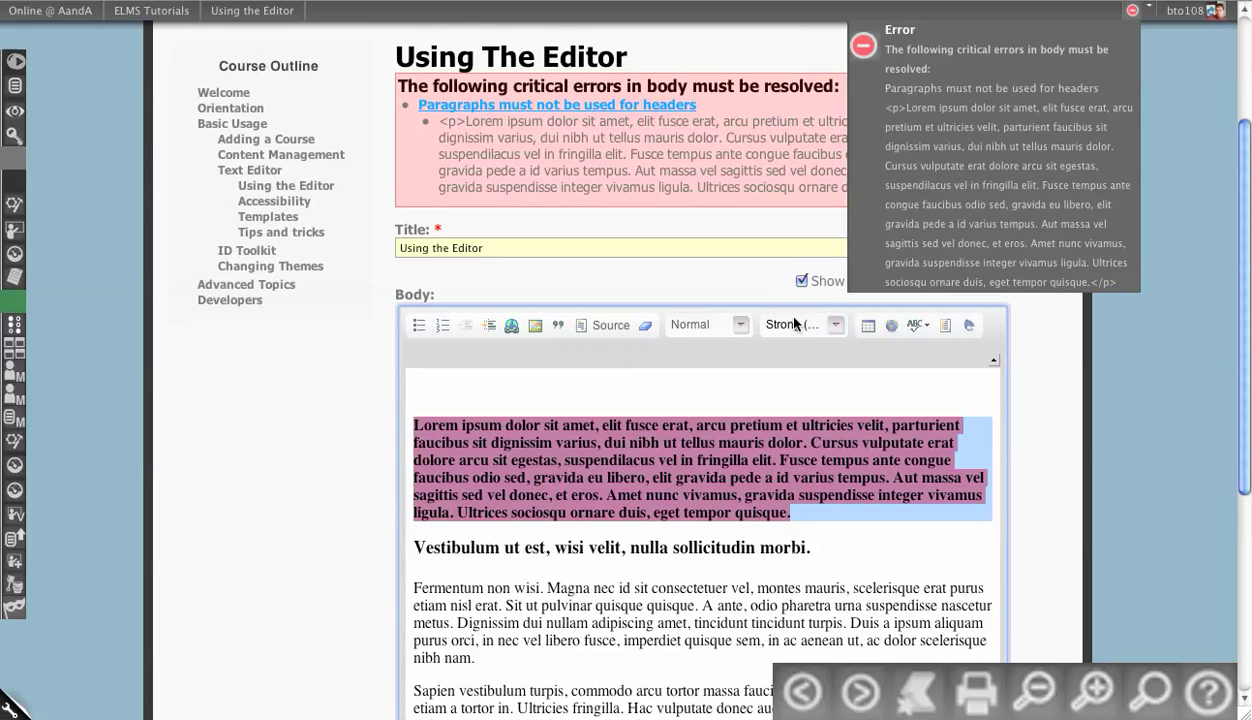
left_click(790, 380)
left_click(733, 449)
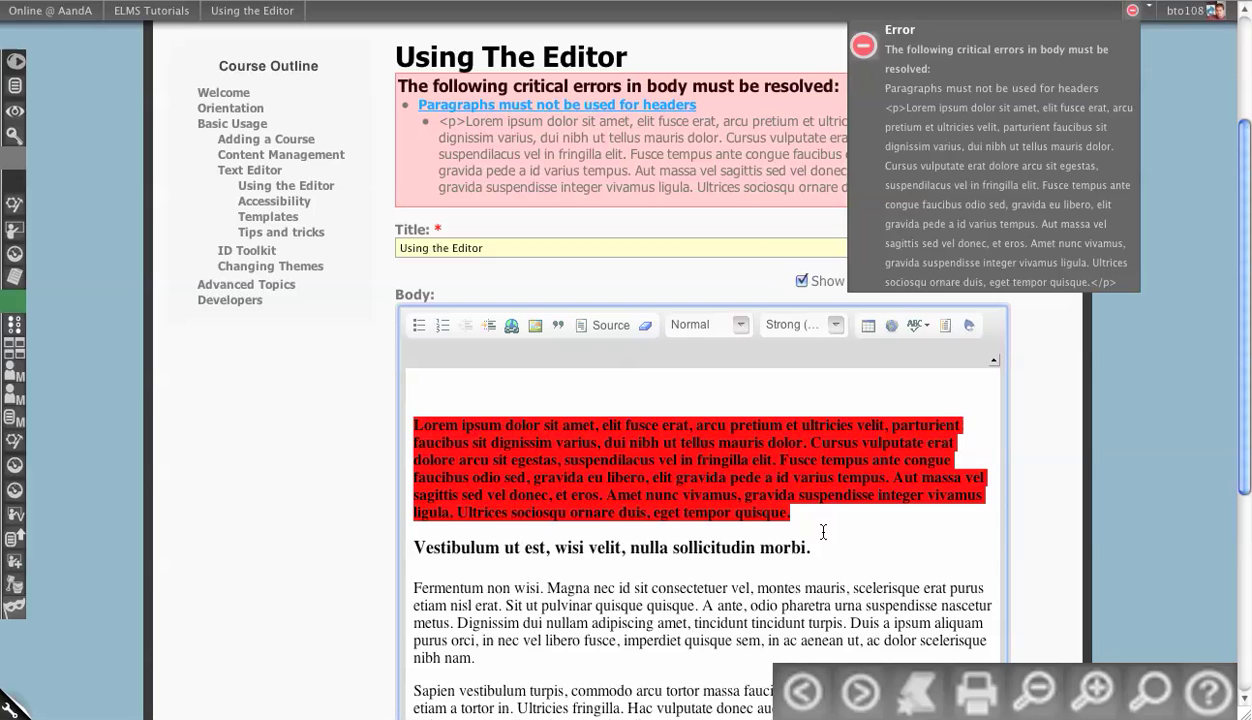
left_click_drag(790, 512, 388, 420)
left_click(797, 324)
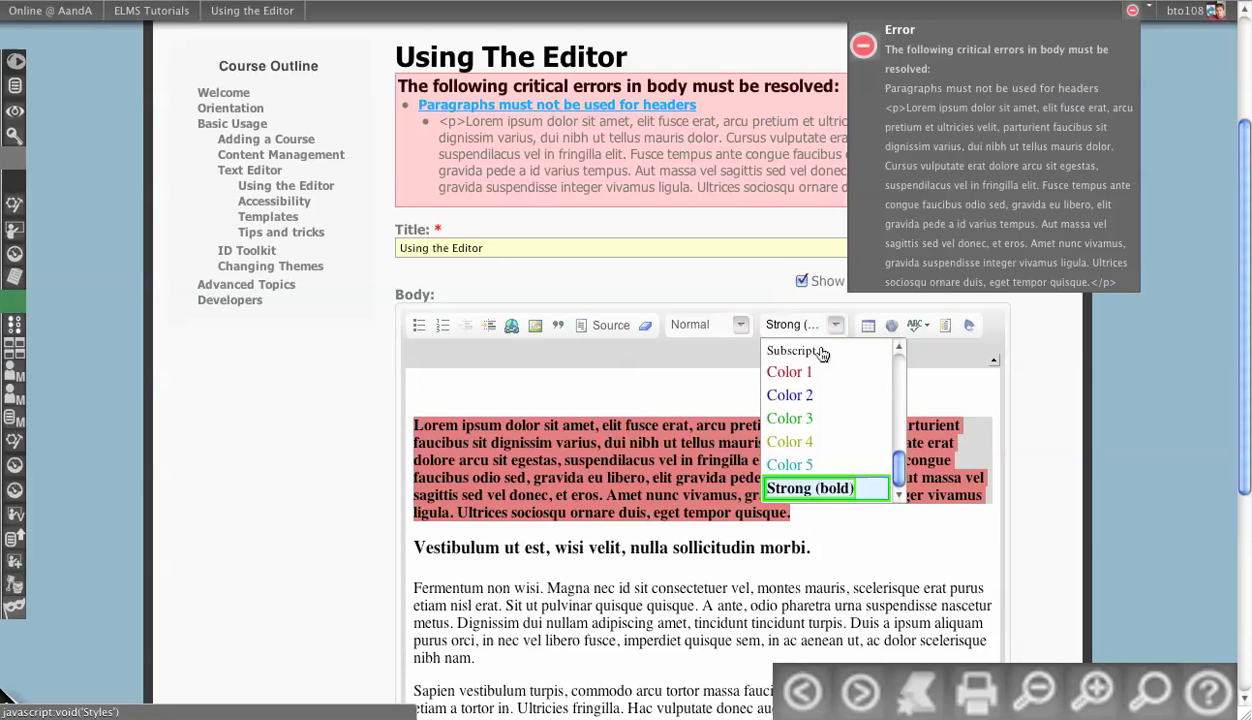
left_click(792, 486)
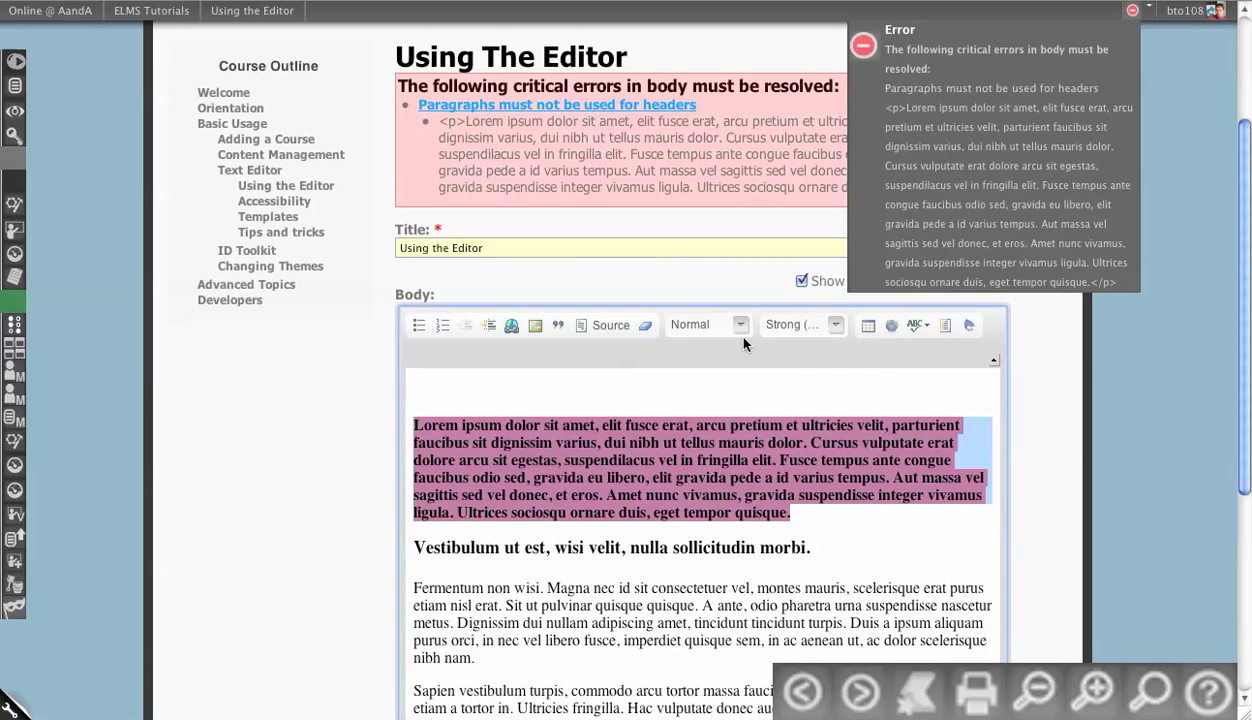
Apply the H2 Small style to the red paragraph and save the page.
left_click(835, 324)
scroll(818, 390, "up", 5)
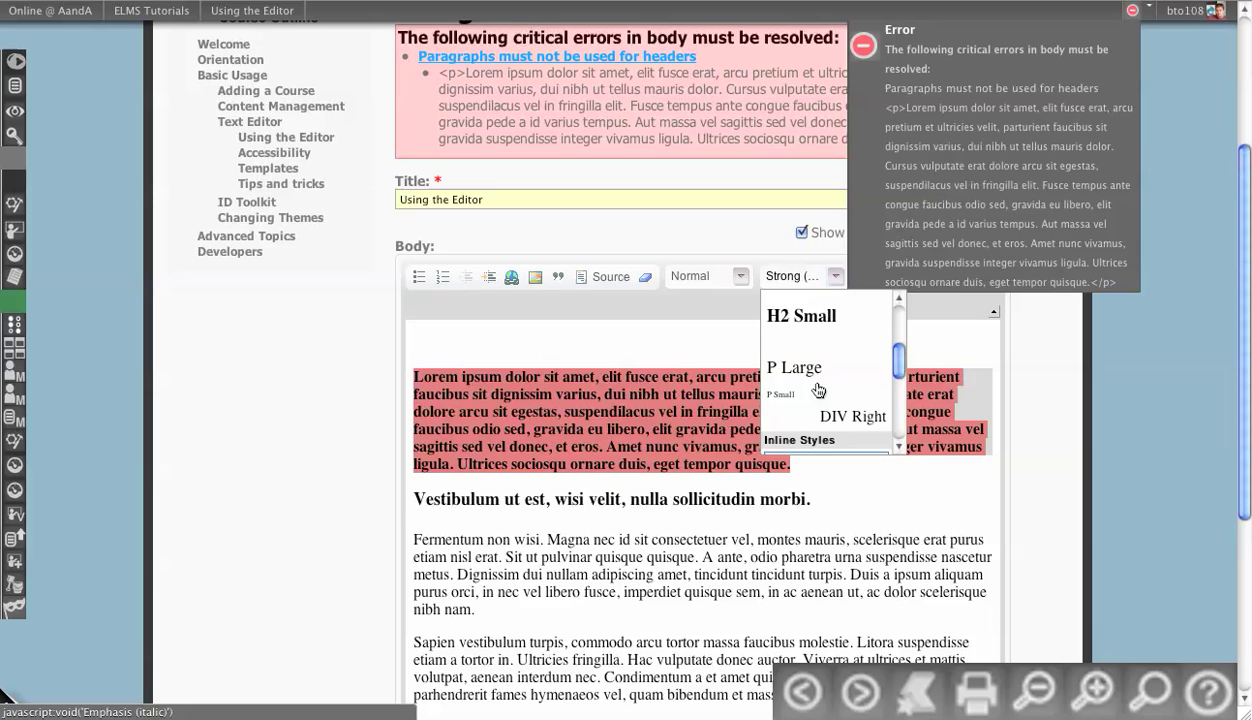
scroll(818, 390, "up", 2)
left_click(800, 376)
left_click(258, 530)
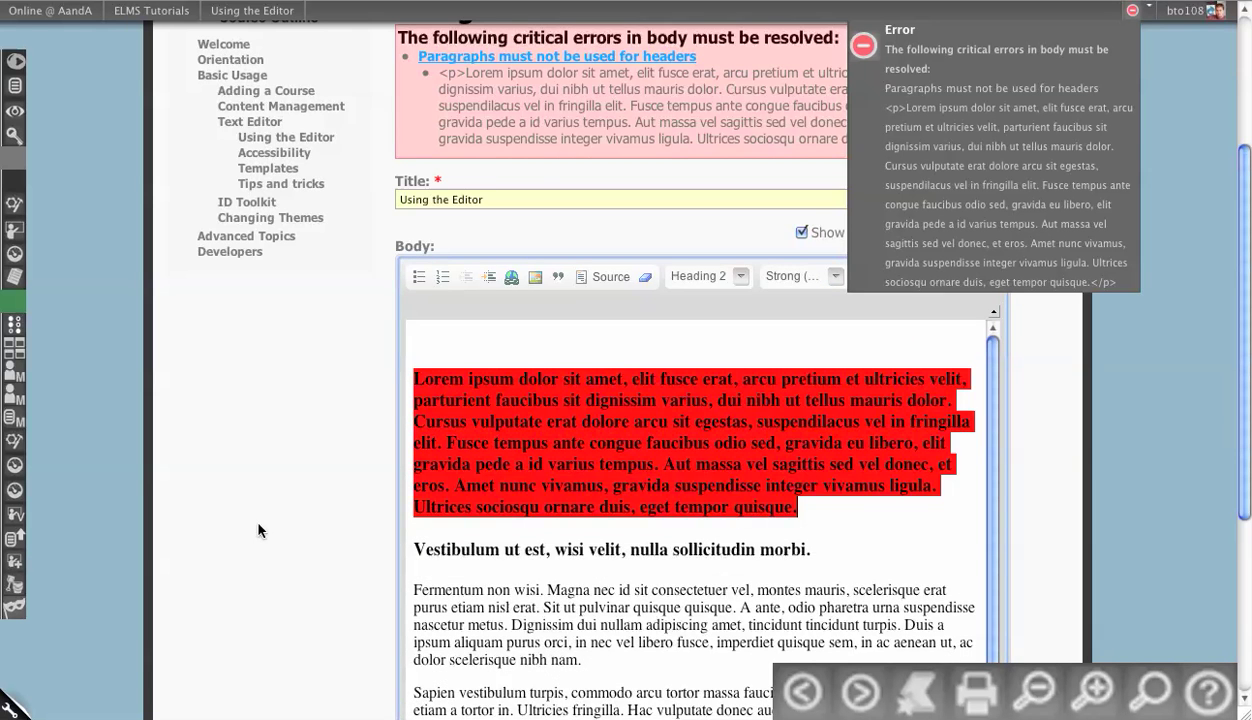
scroll(408, 616, "down", 5)
left_click(410, 648)
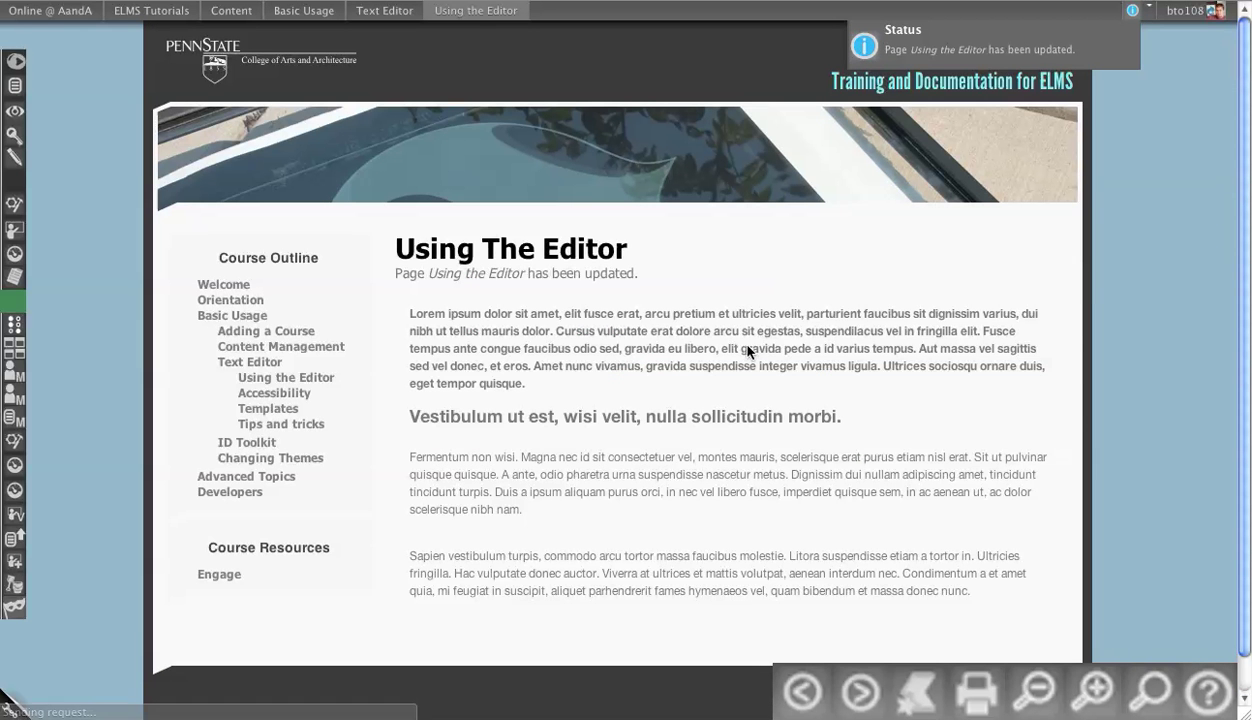
Review the saved page by selecting the Lorem ipsum paragraph text.
left_click_drag(558, 418, 428, 298)
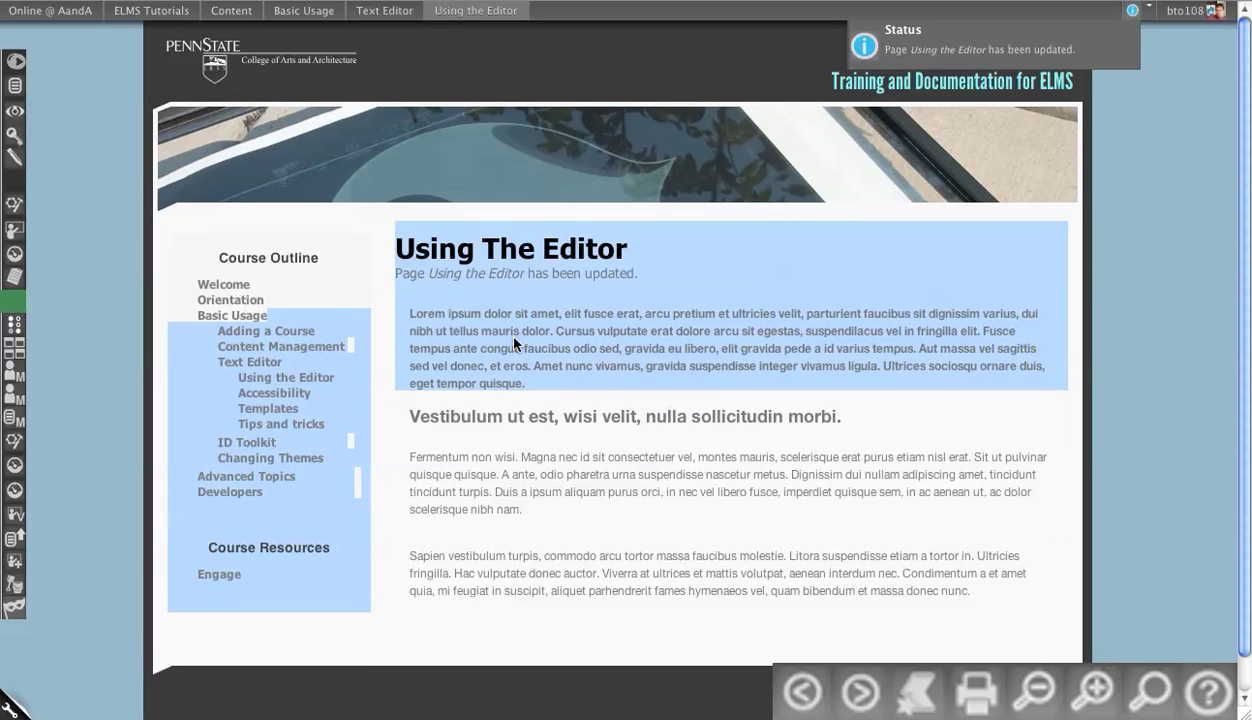
left_click_drag(561, 380, 414, 314)
left_click(557, 354)
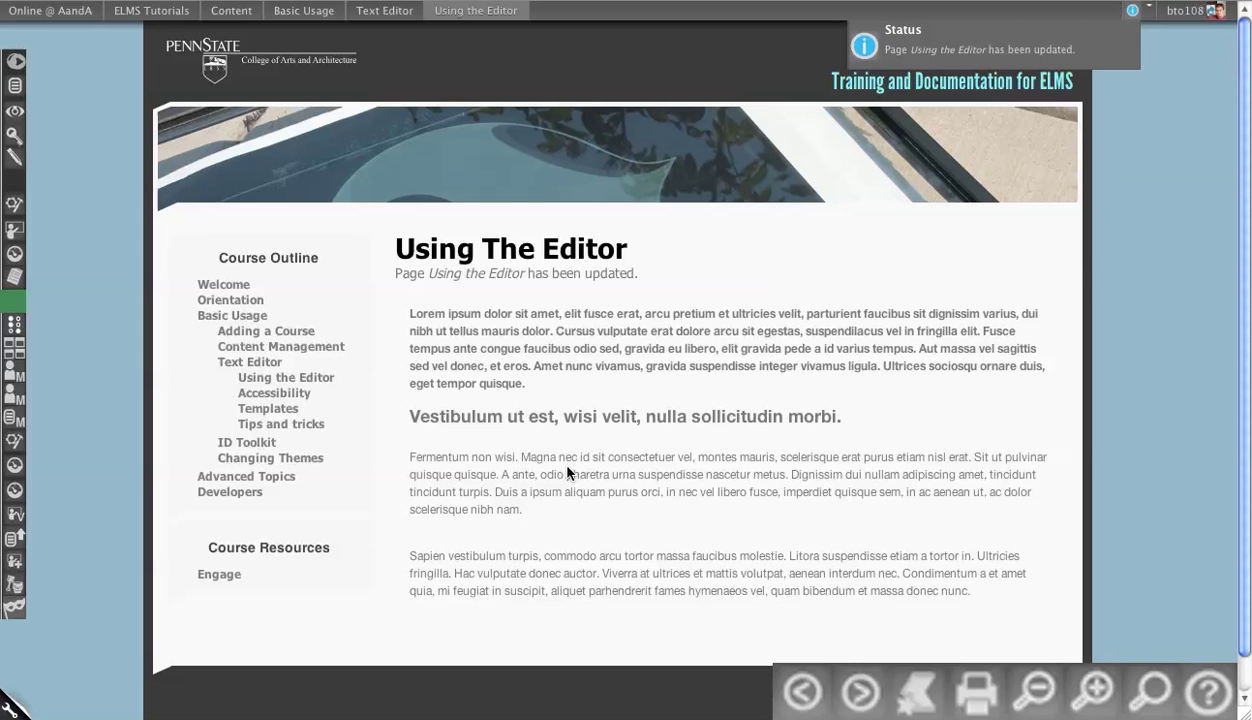
Inspect the body in DevTools, expanding the h2.elms_header3, strong and Fermentum p nodes, then close it.
right_click(624, 379)
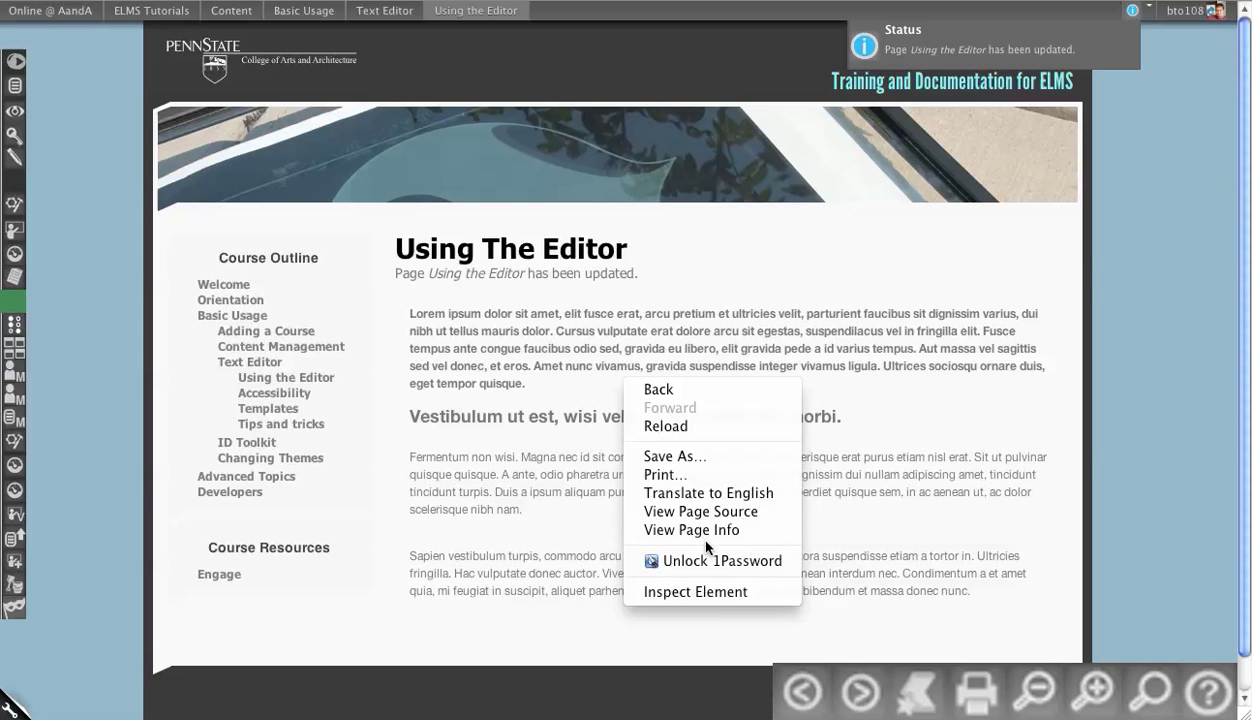
left_click(695, 581)
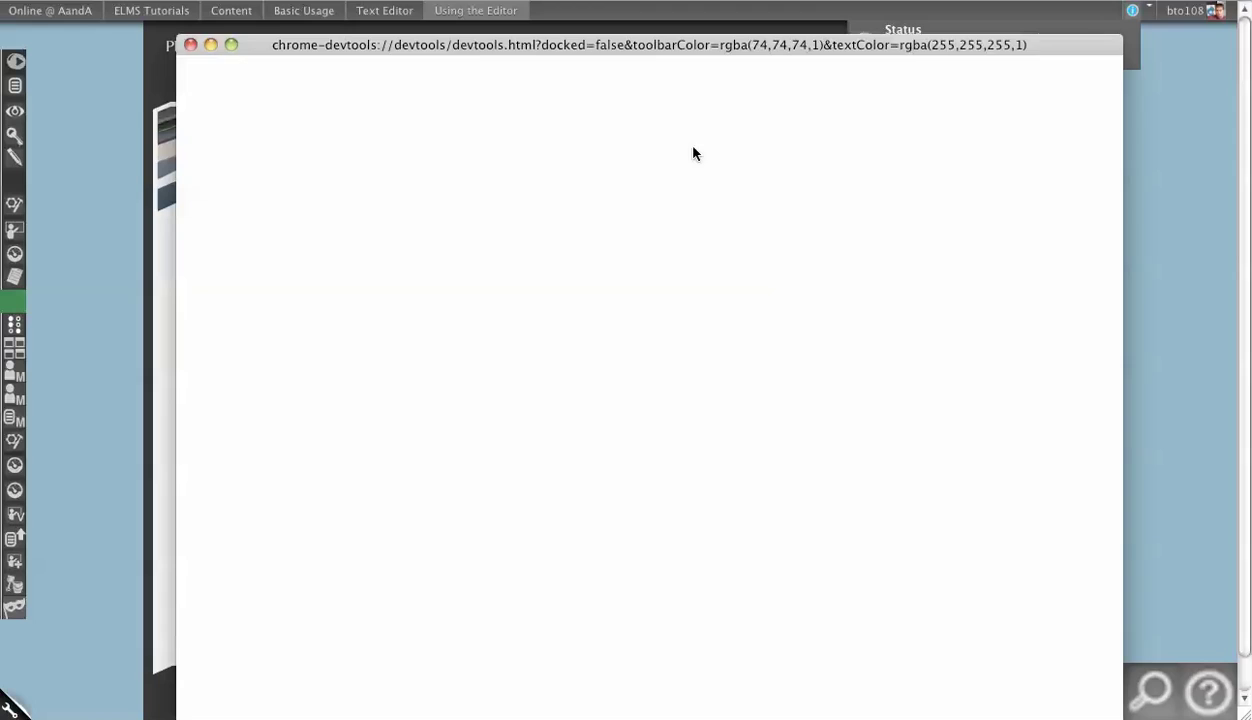
left_click_drag(690, 50, 1138, 0)
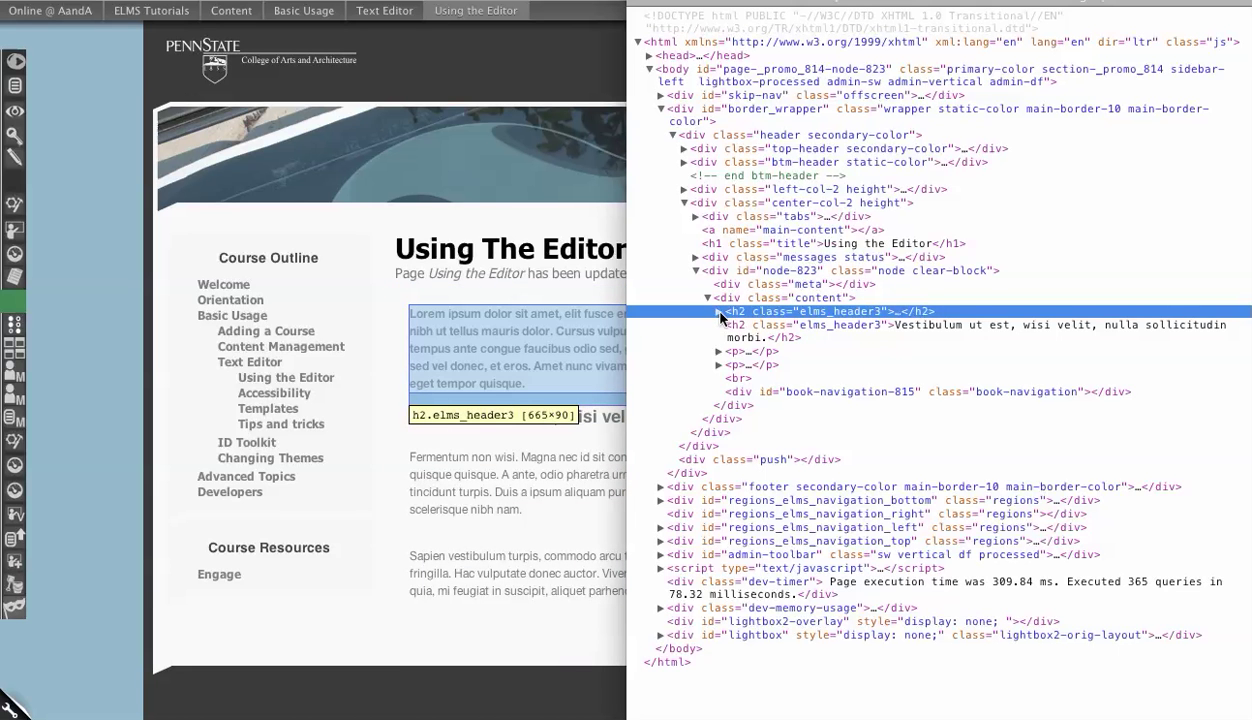
left_click(719, 312)
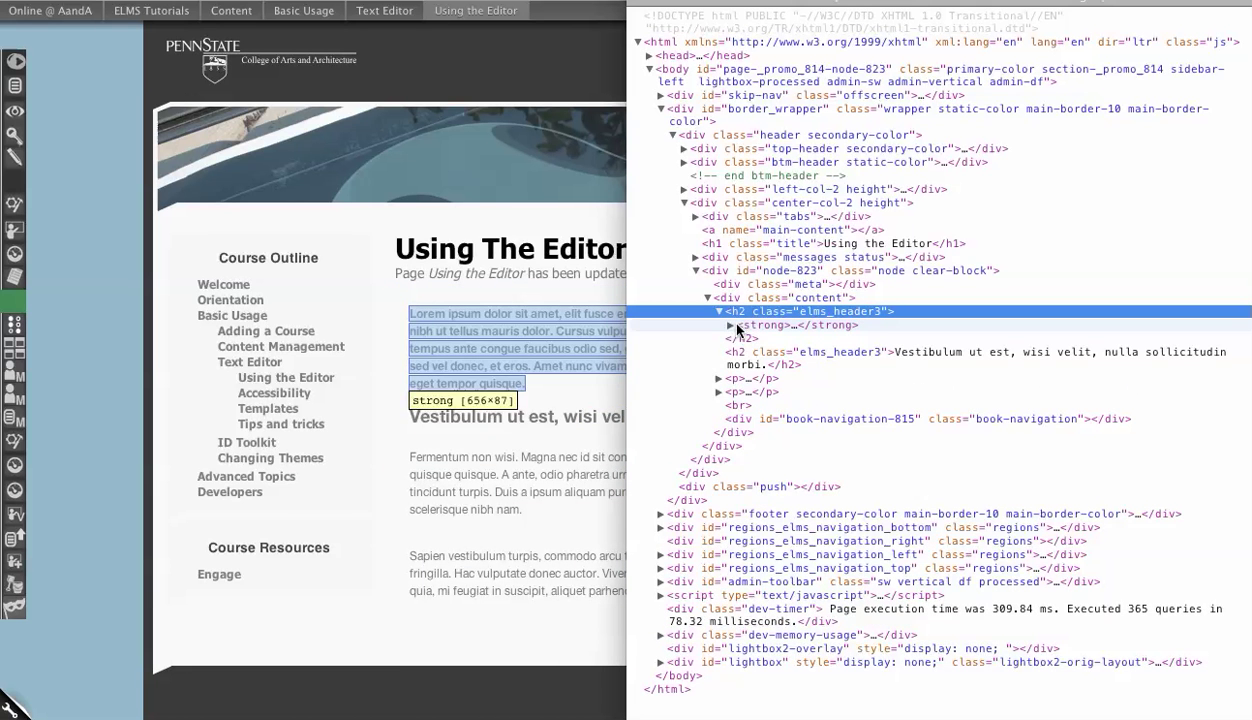
left_click(731, 326)
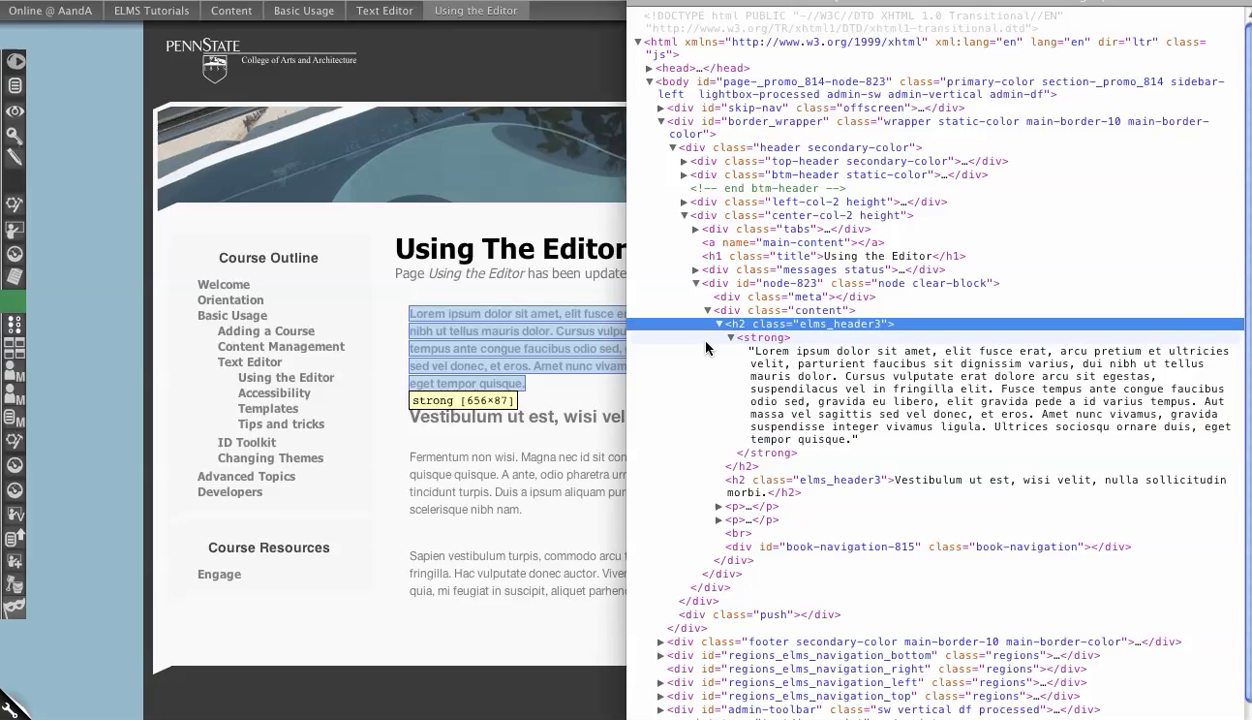
left_click(731, 338)
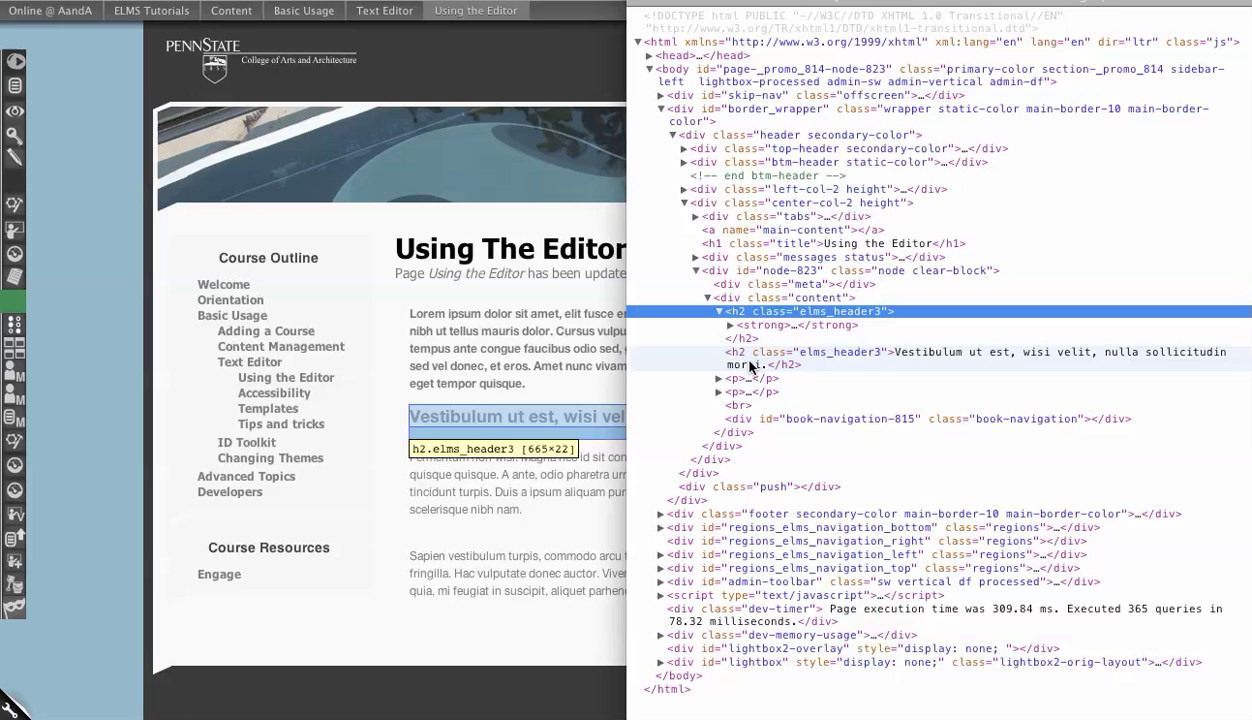
left_click(718, 311)
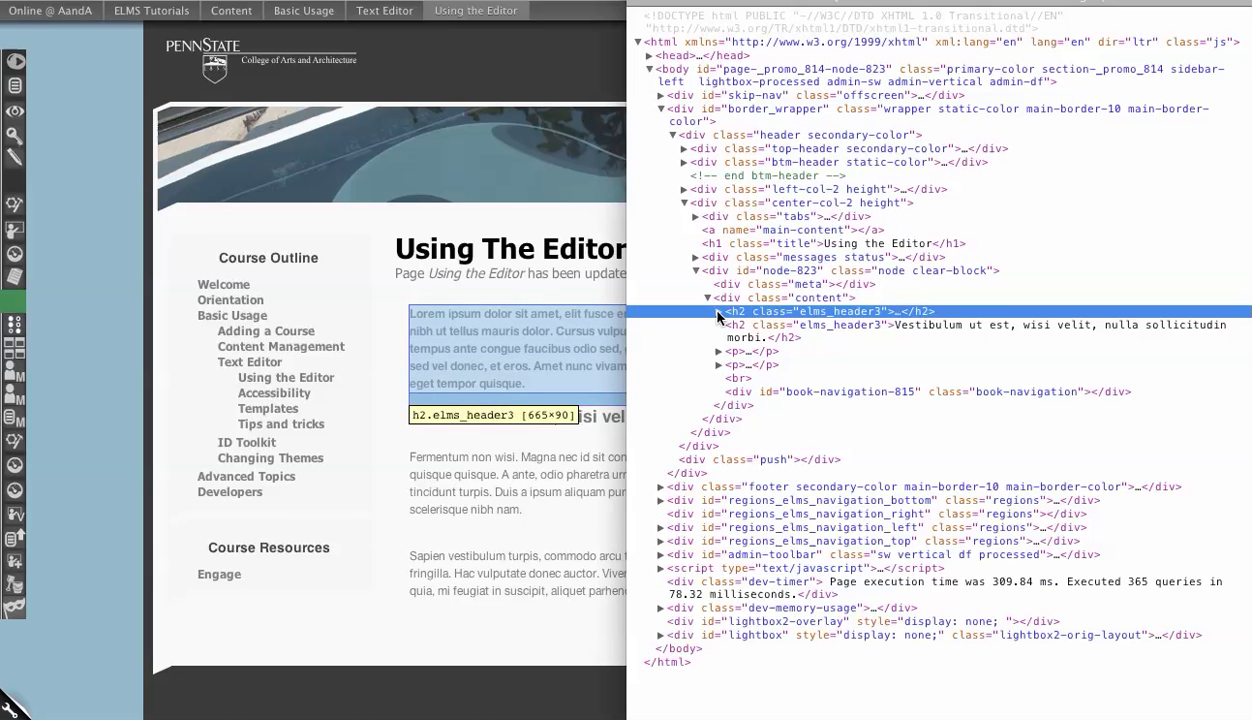
left_click(718, 351)
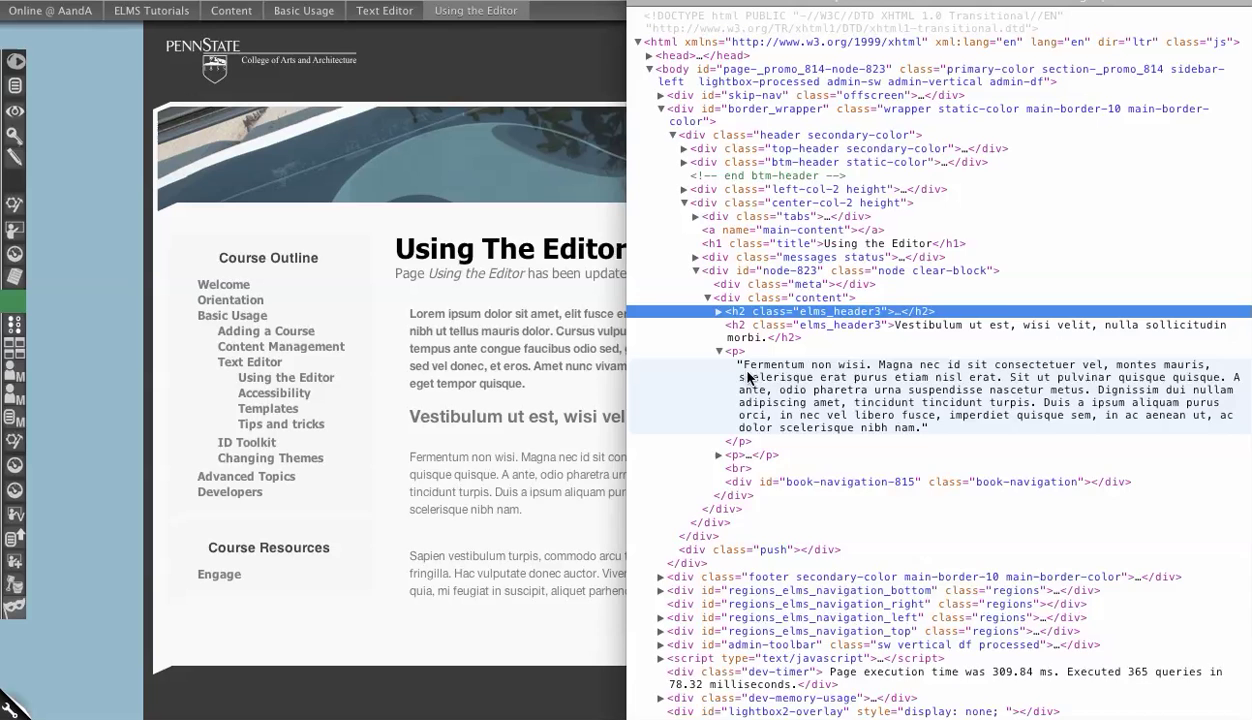
left_click(718, 352)
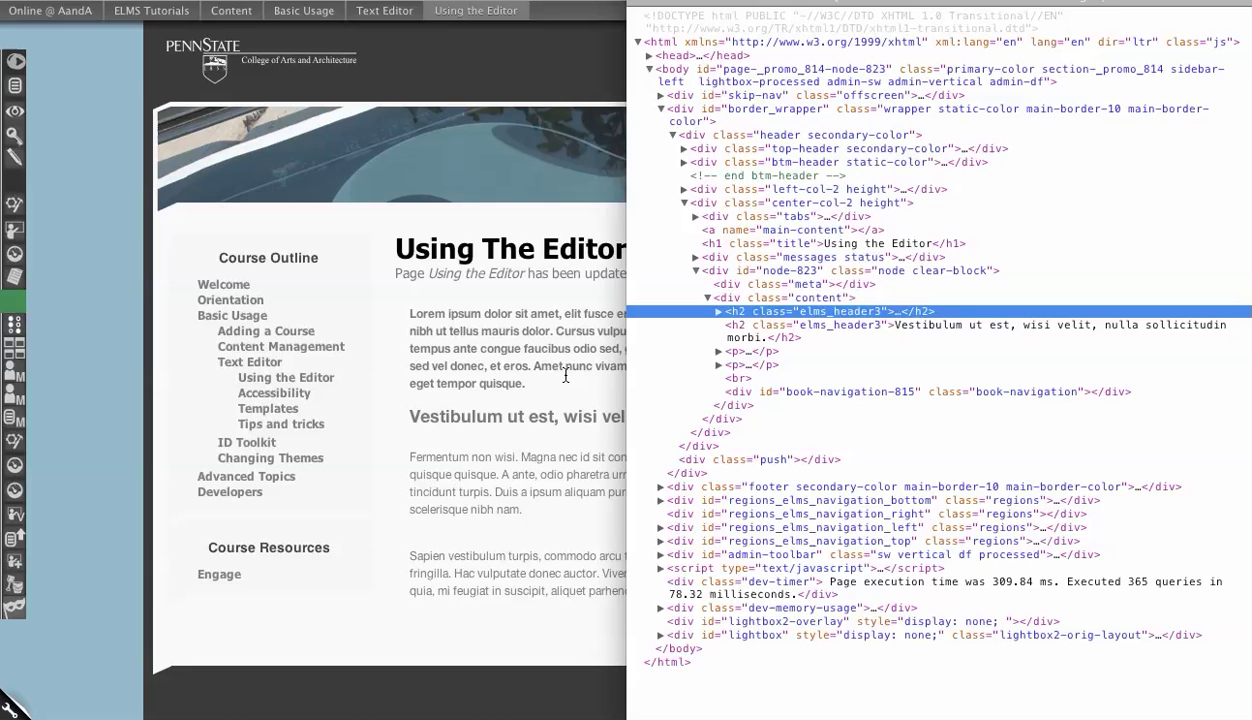
key("super+alt+i")
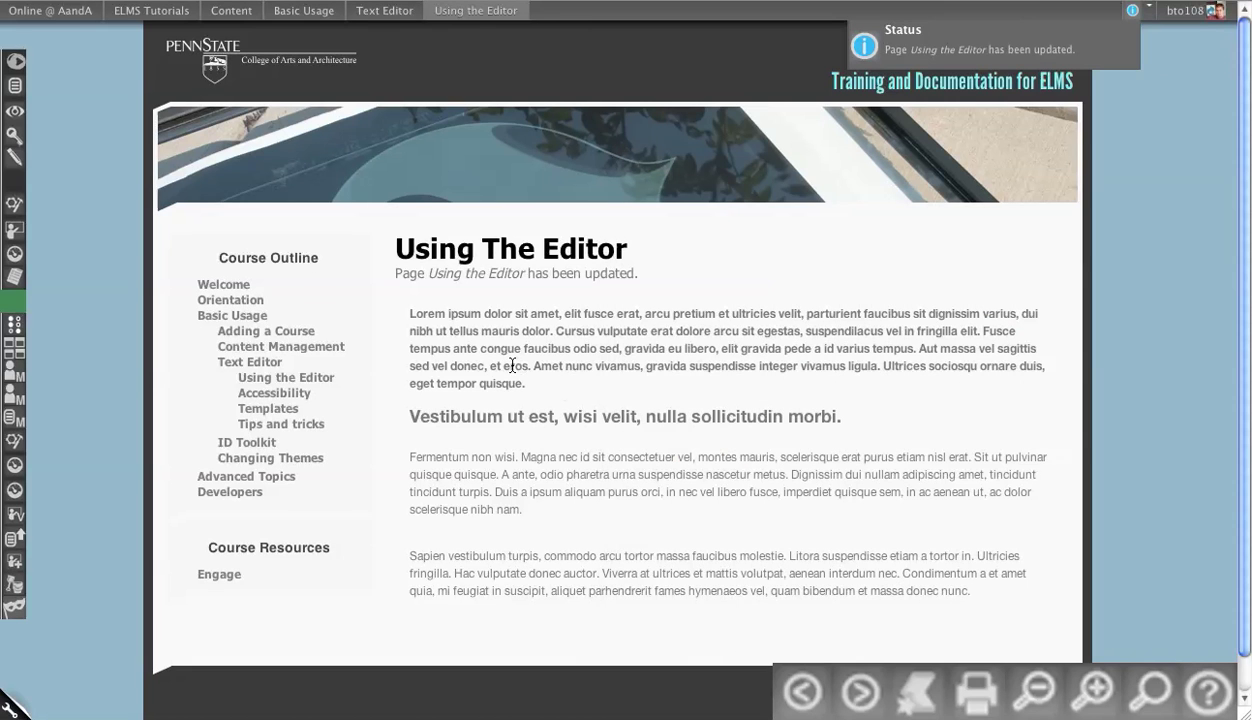
Edit the page and apply Remove Format to the whole body.
left_click(15, 155)
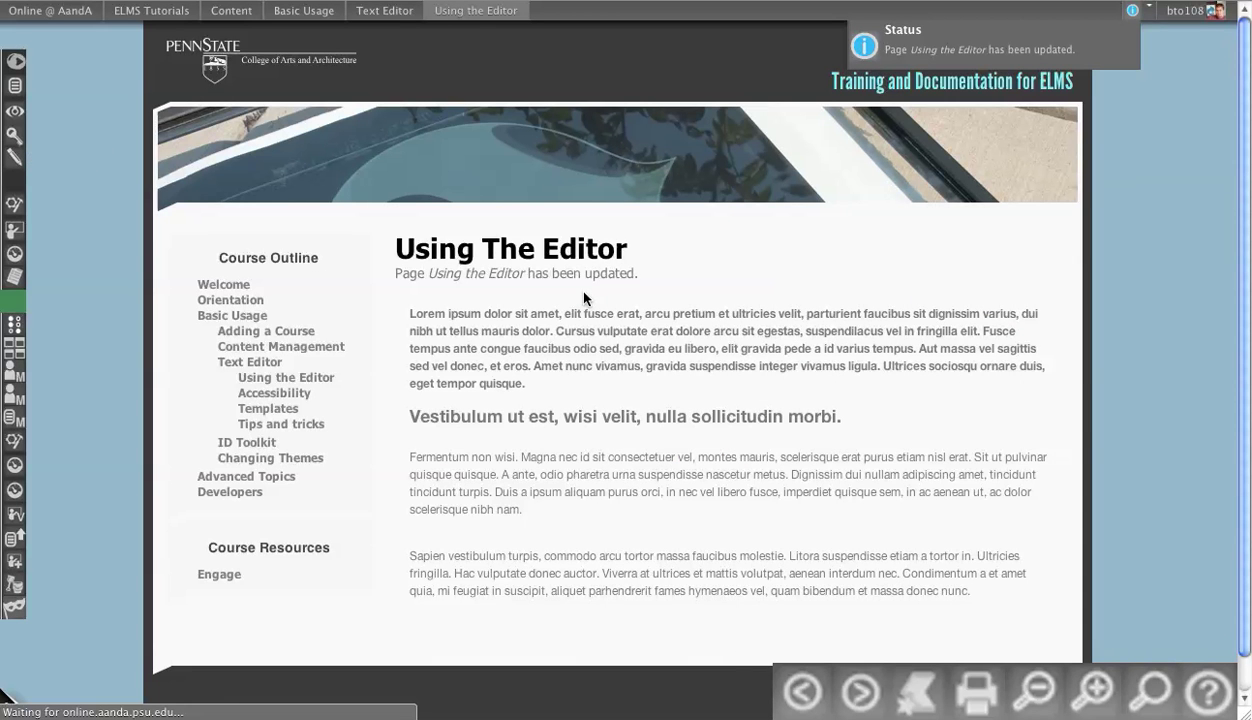
scroll(997, 401, "down", 3)
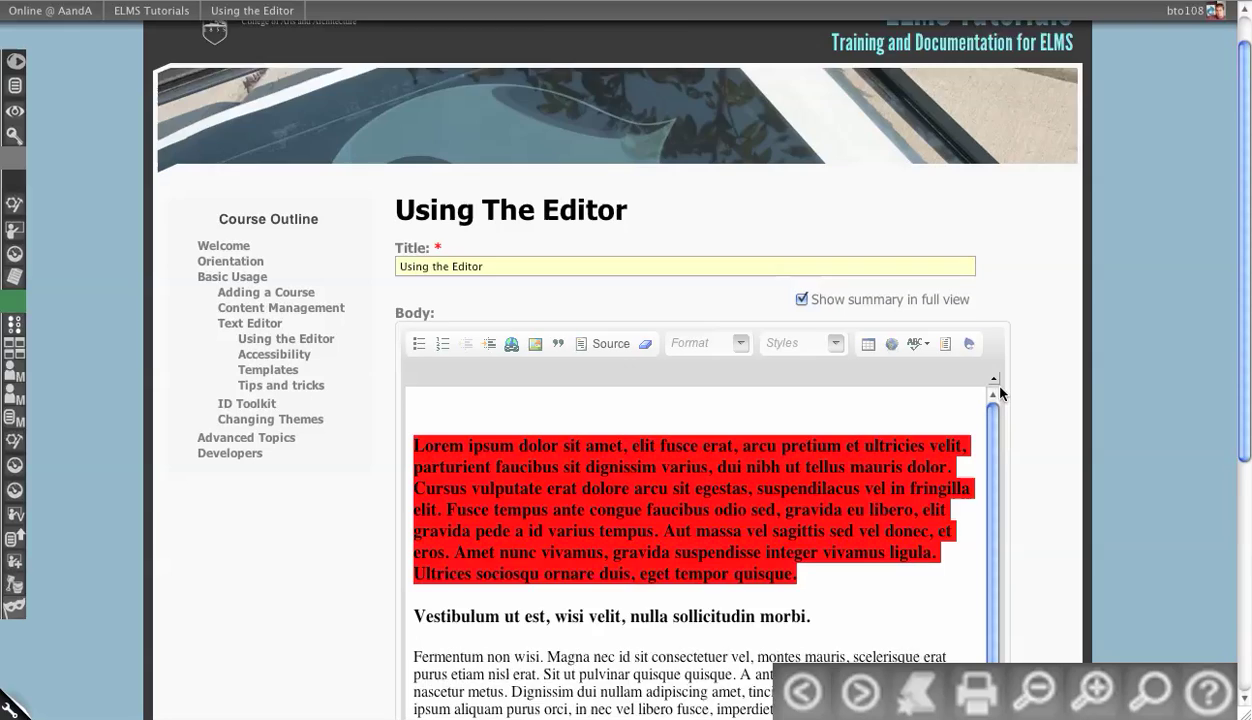
left_click_drag(833, 450, 379, 304)
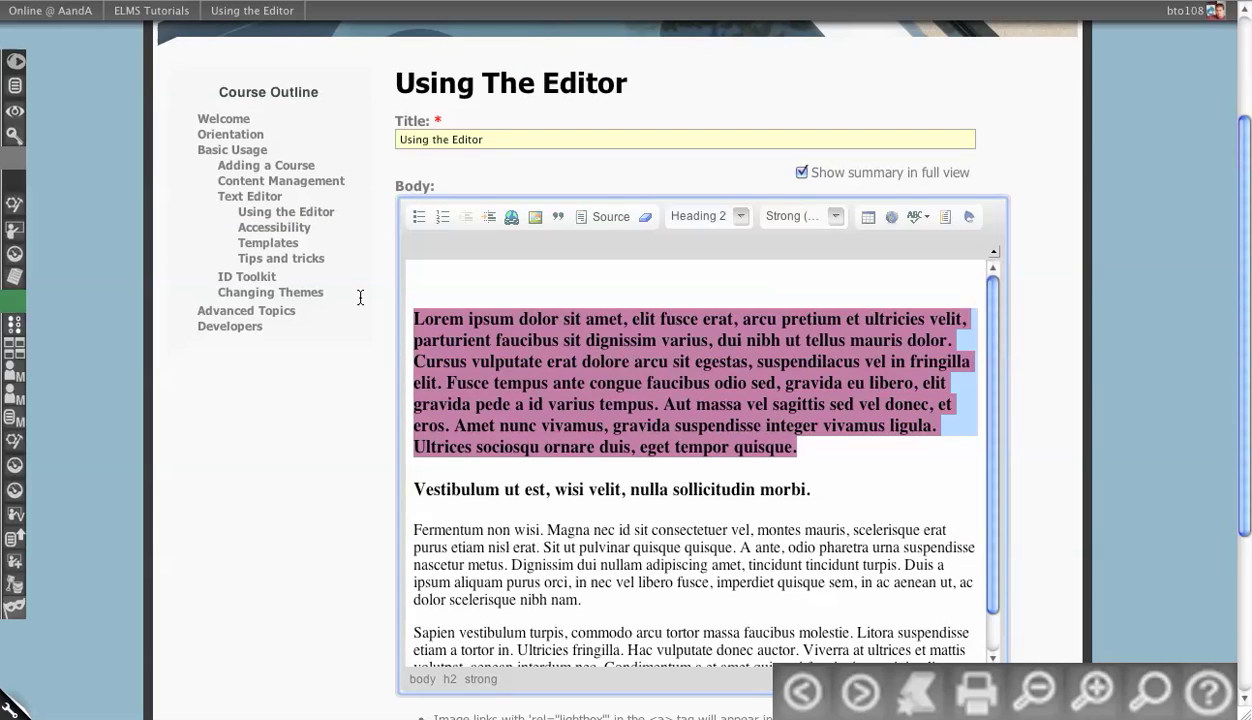
left_click(698, 356)
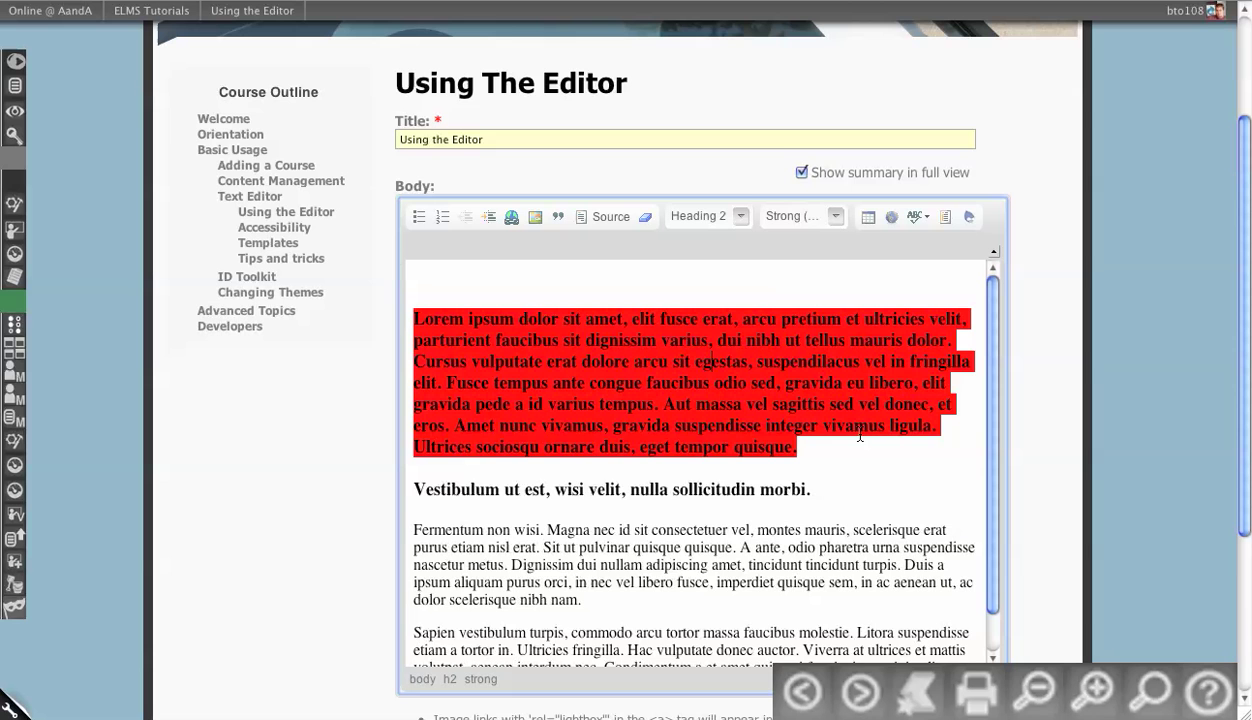
key("ctrl+a")
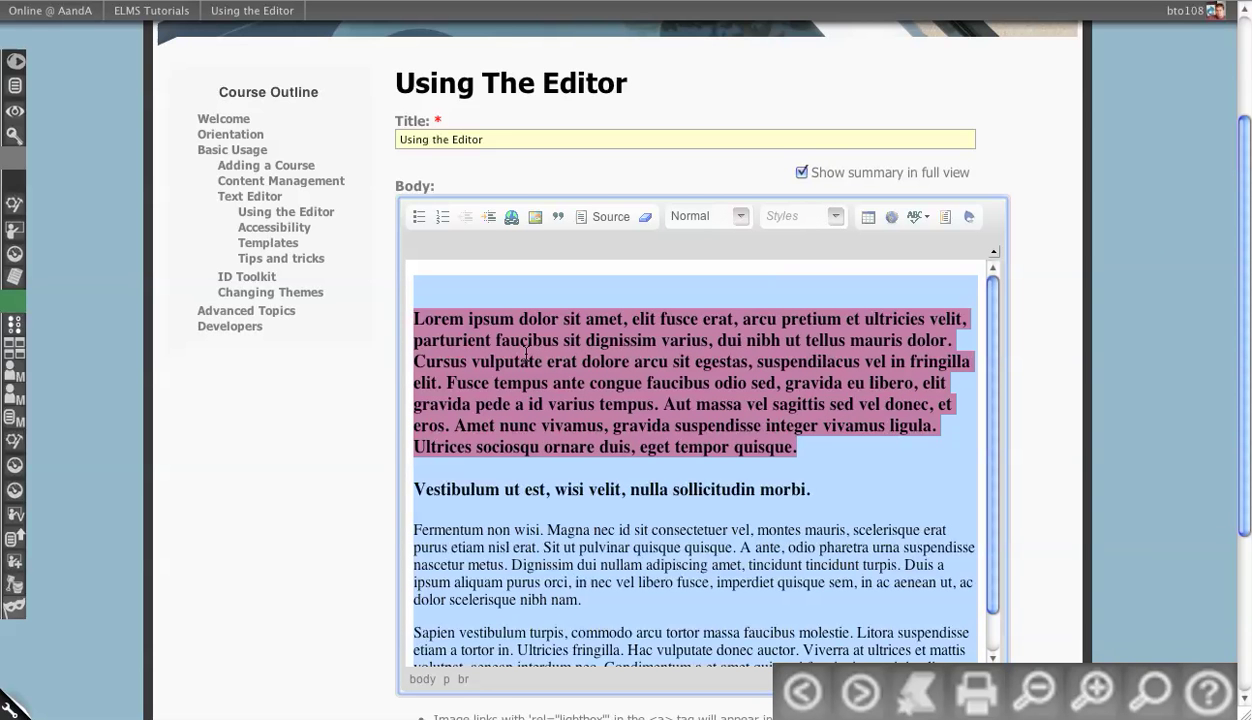
left_click(646, 220)
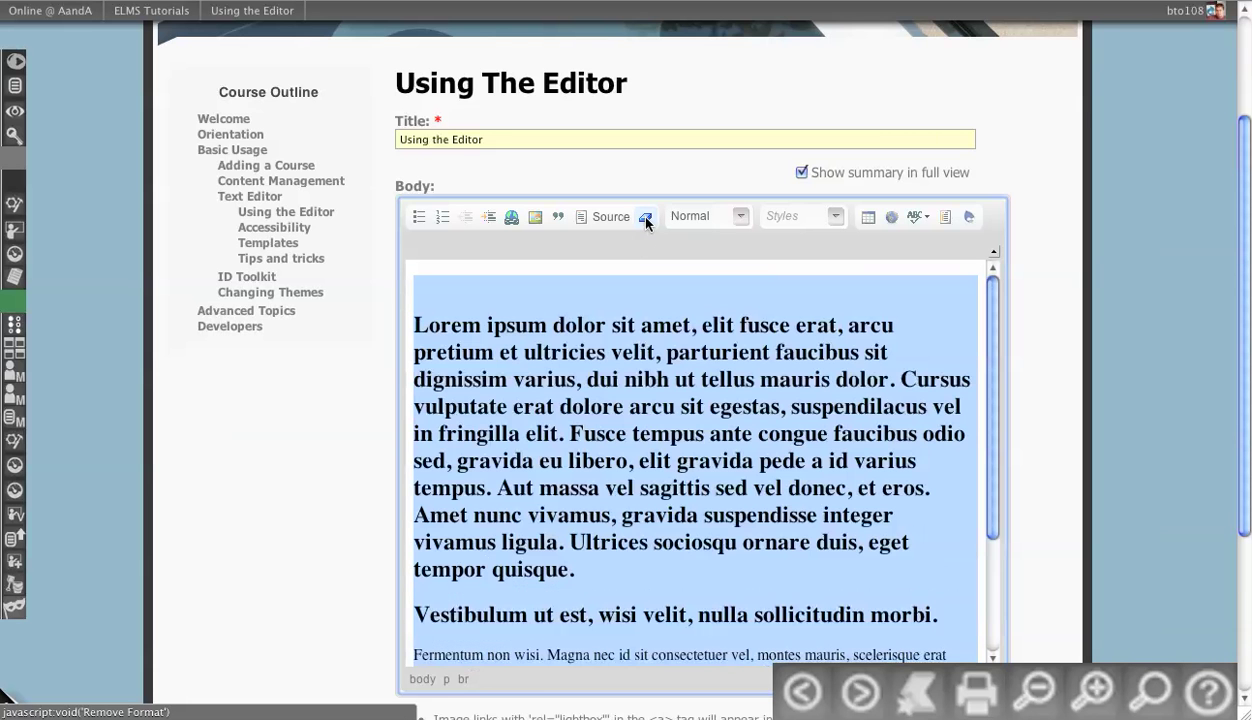
Check the cleaned HTML source, then save the page.
left_click(694, 364)
scroll(678, 455, "down", 10)
scroll(655, 437, "up", 5)
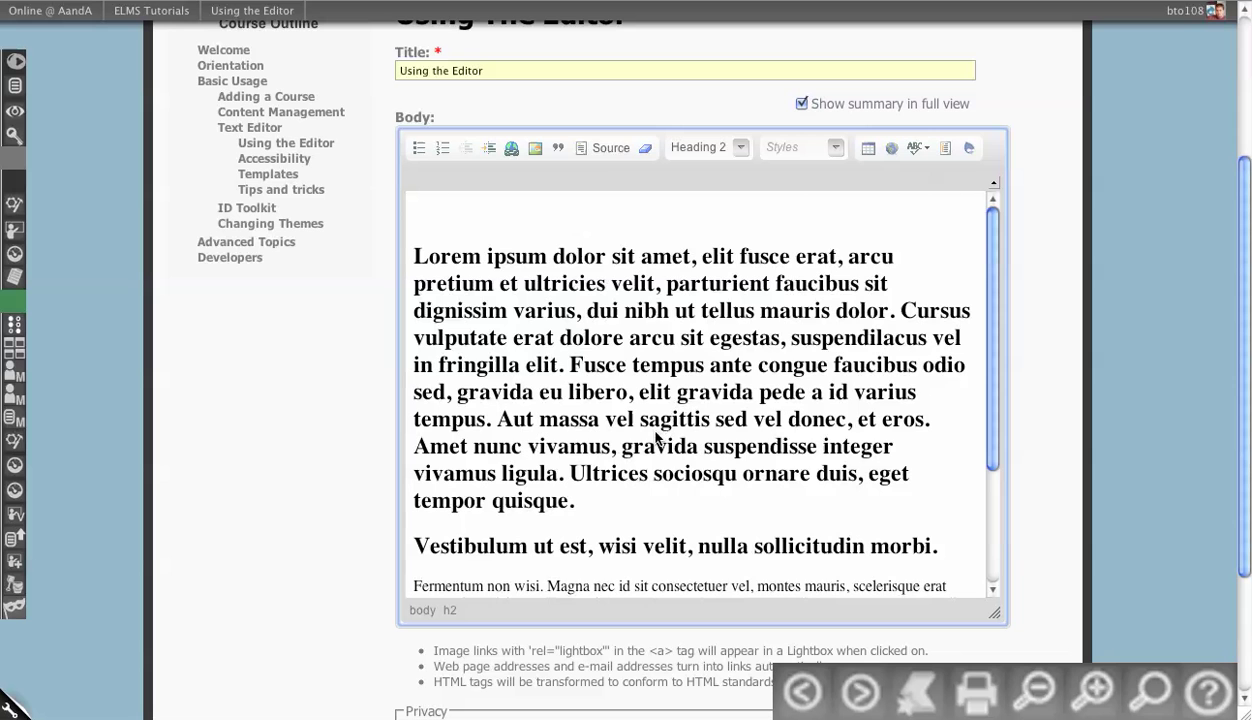
left_click(596, 147)
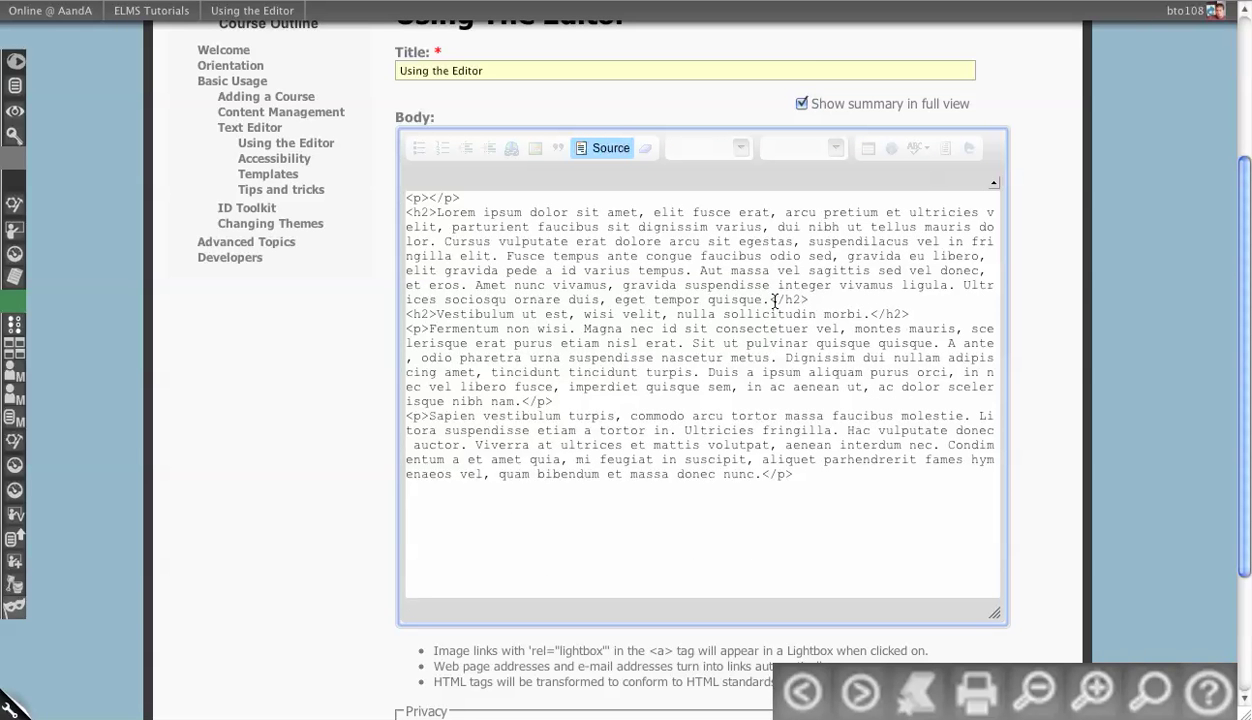
left_click(591, 143)
scroll(313, 503, "down", 5)
left_click(413, 588)
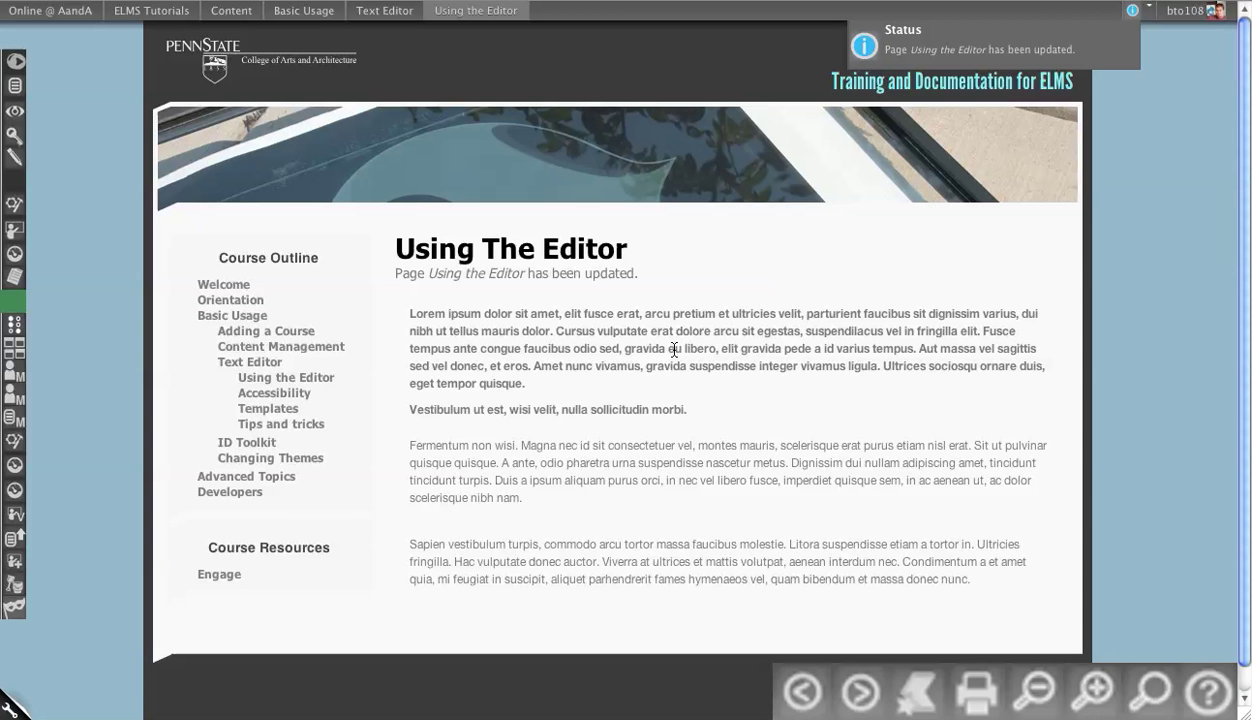
right_click(683, 356)
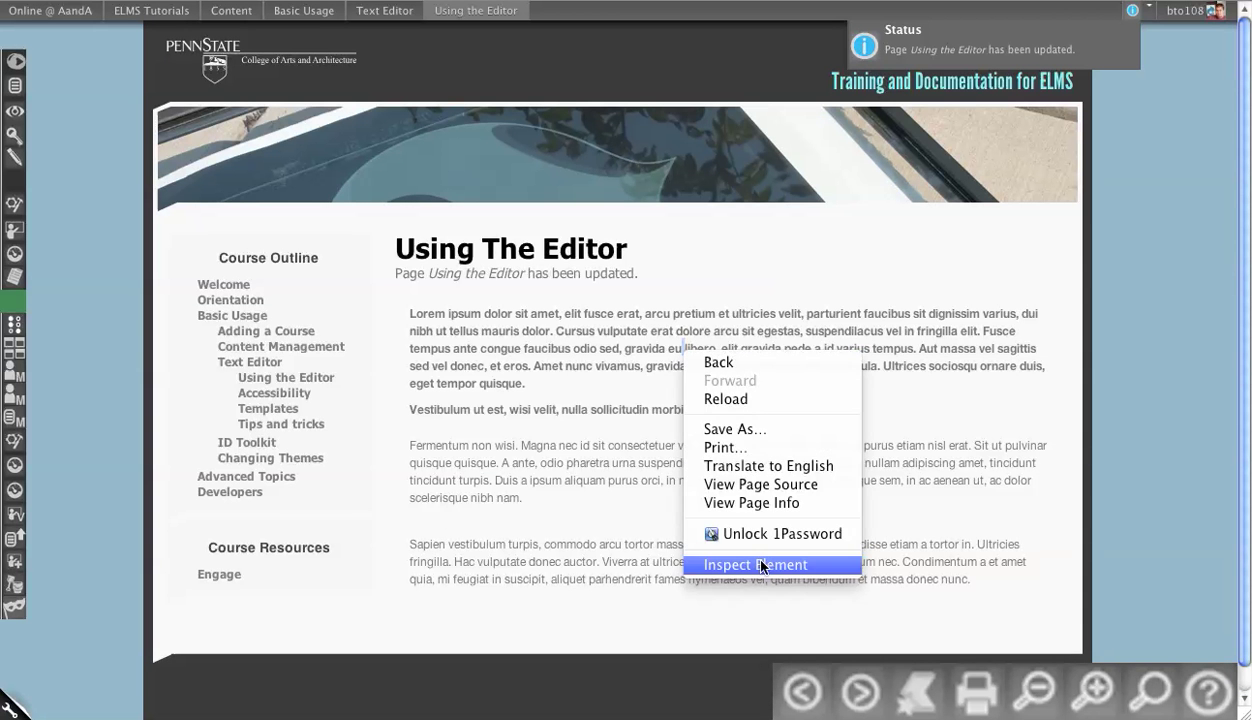
left_click(743, 547)
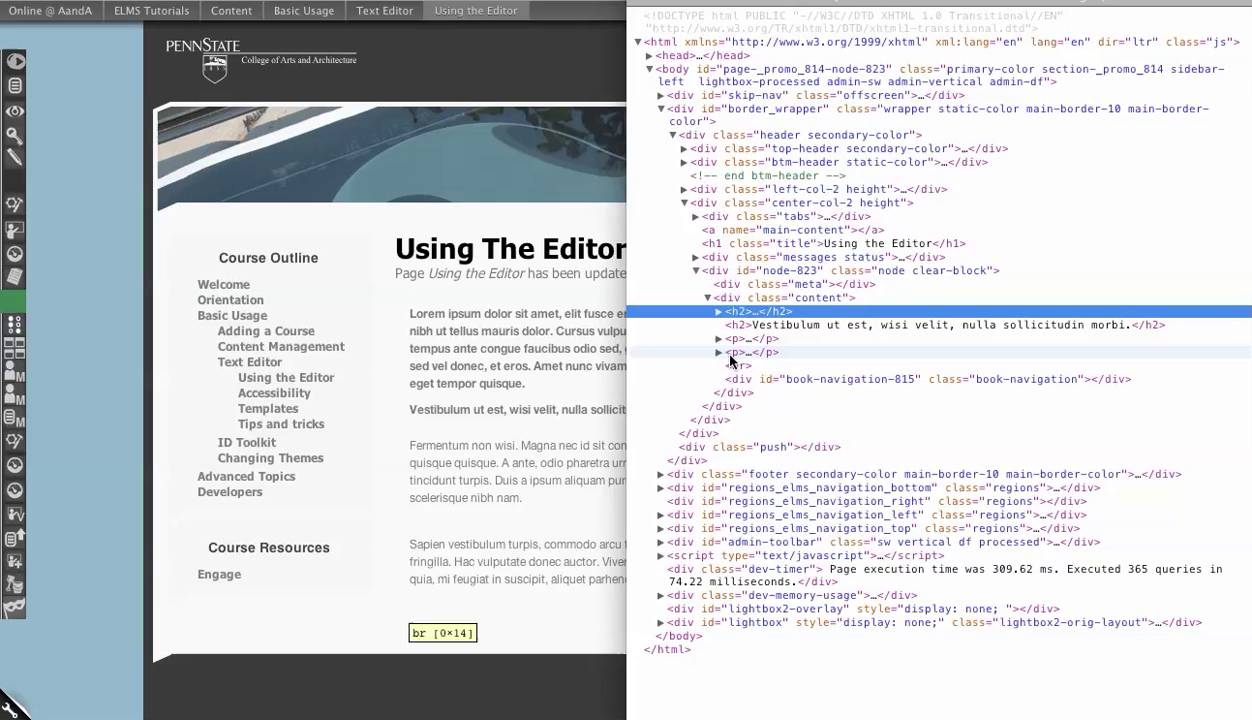
left_click(718, 352)
left_click(718, 339)
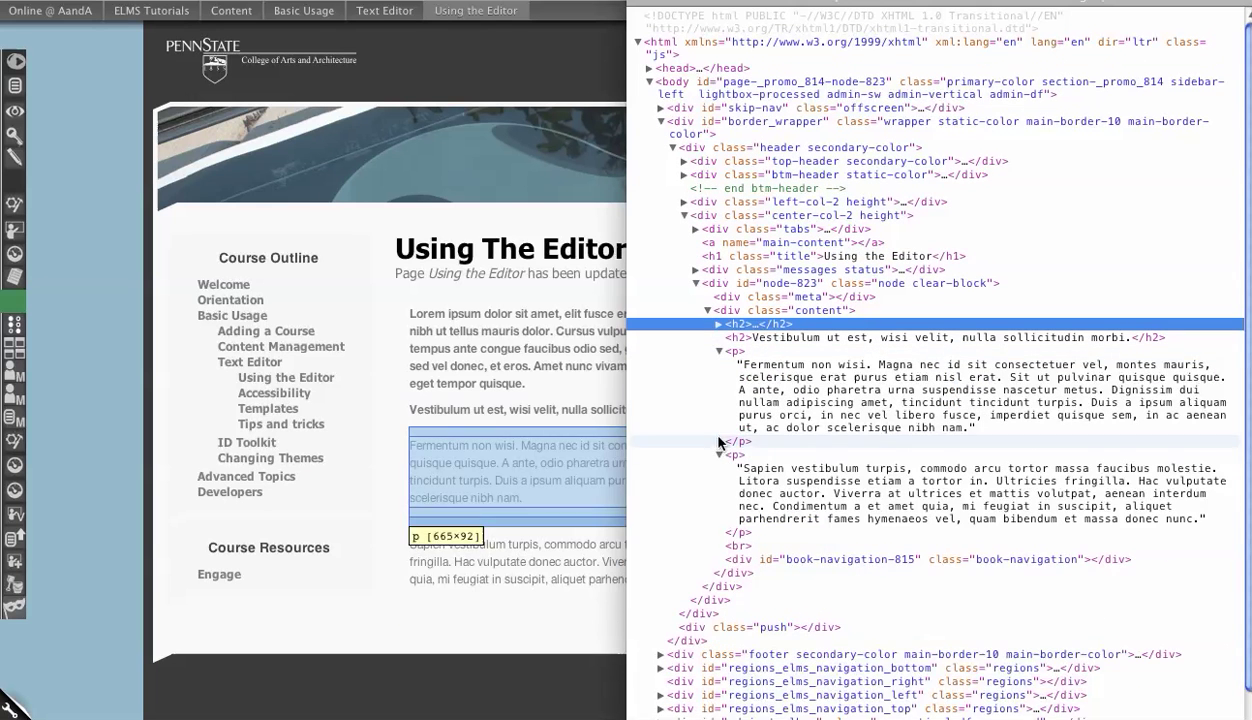
left_click(718, 442)
left_click(718, 339)
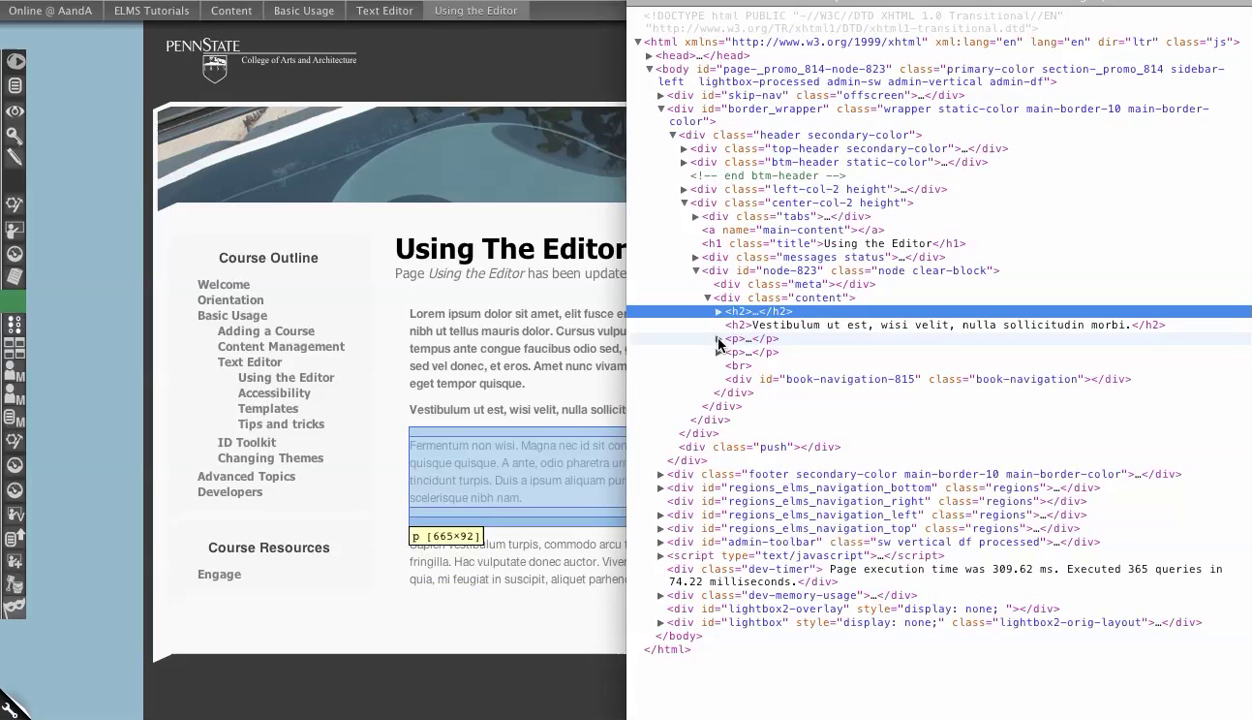
key("super+alt+i")
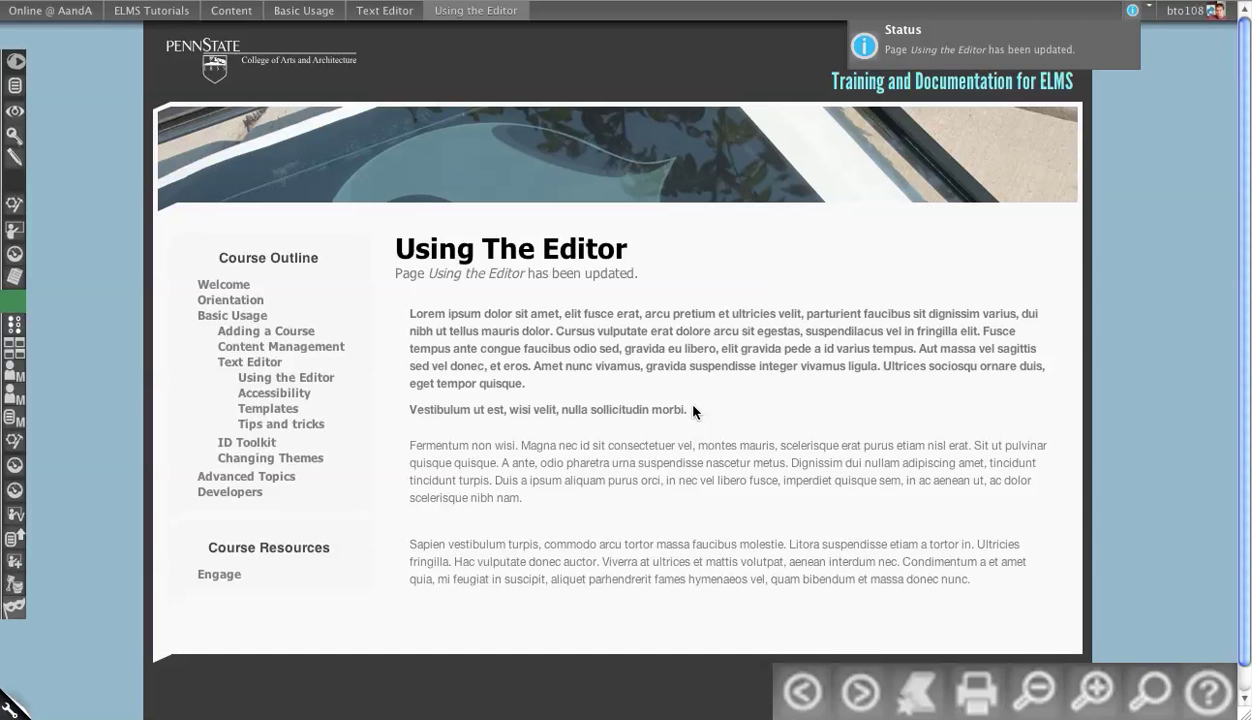
Open the page for editing and delete the empty line above the Lorem text.
left_click_drag(411, 313, 612, 313)
left_click(612, 313)
left_click_drag(405, 430, 790, 463)
left_click(475, 508)
left_click(15, 156)
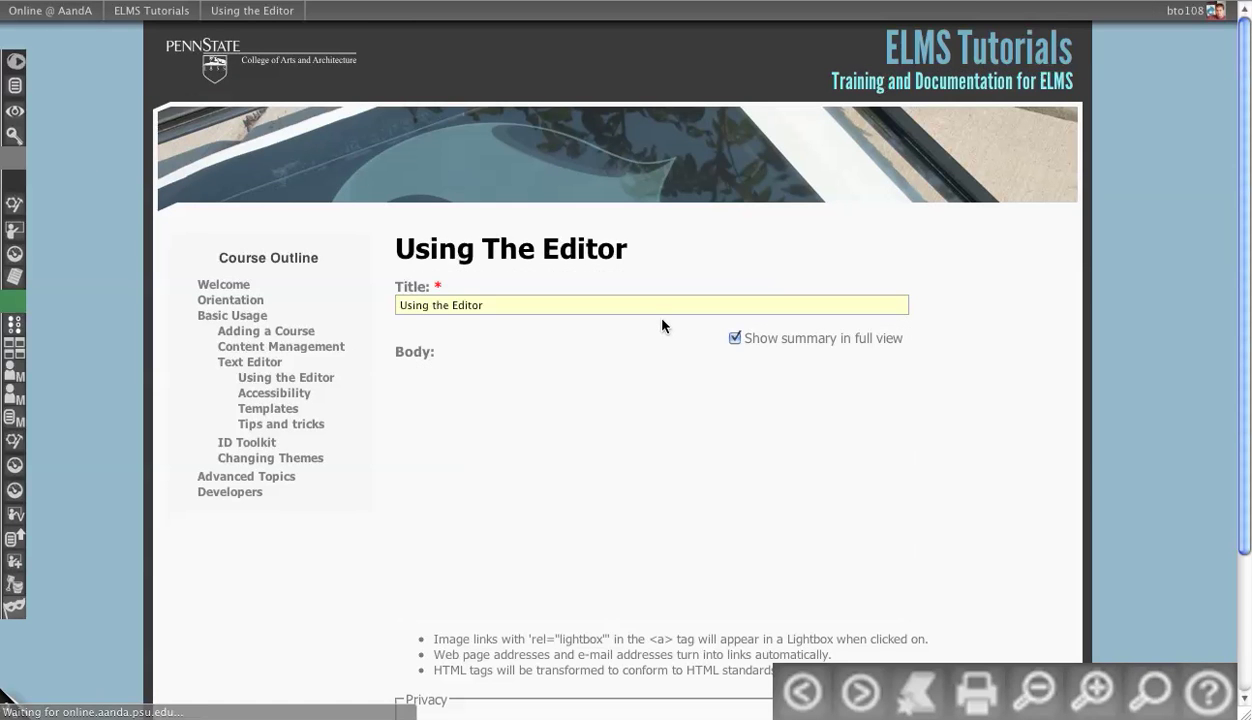
scroll(1135, 447, "down", 3)
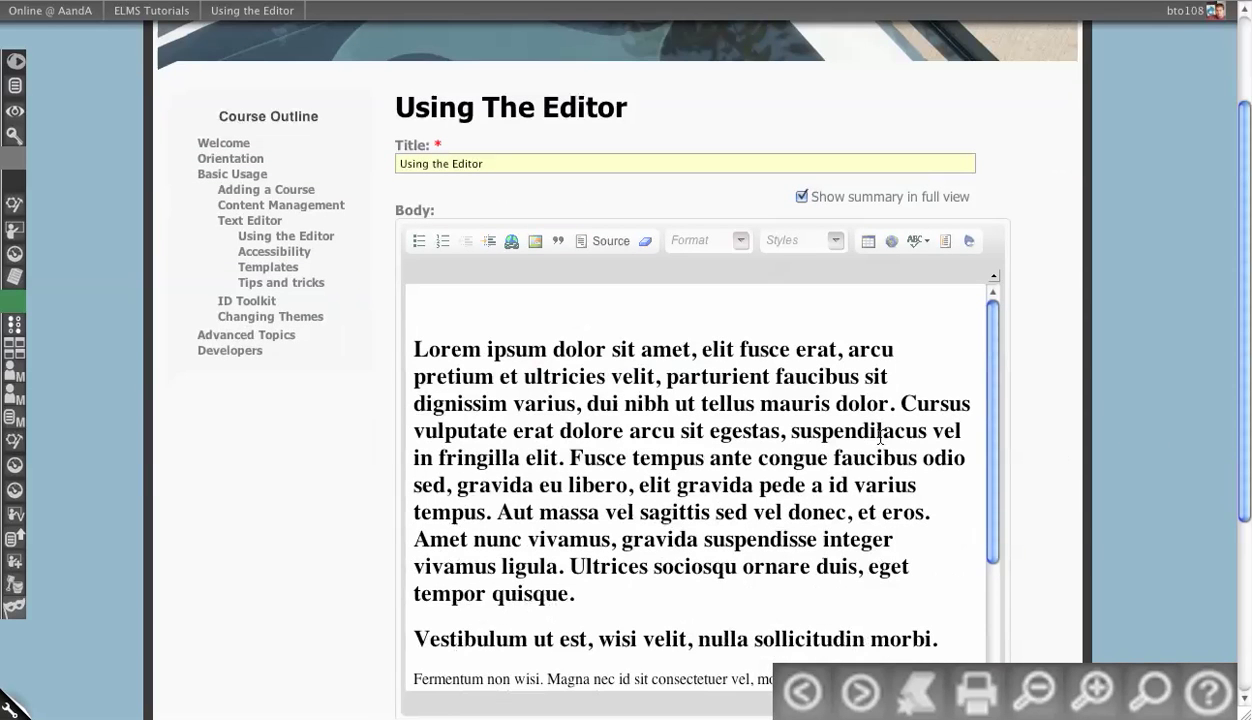
left_click(604, 310)
key("Down")
key("BackSpace")
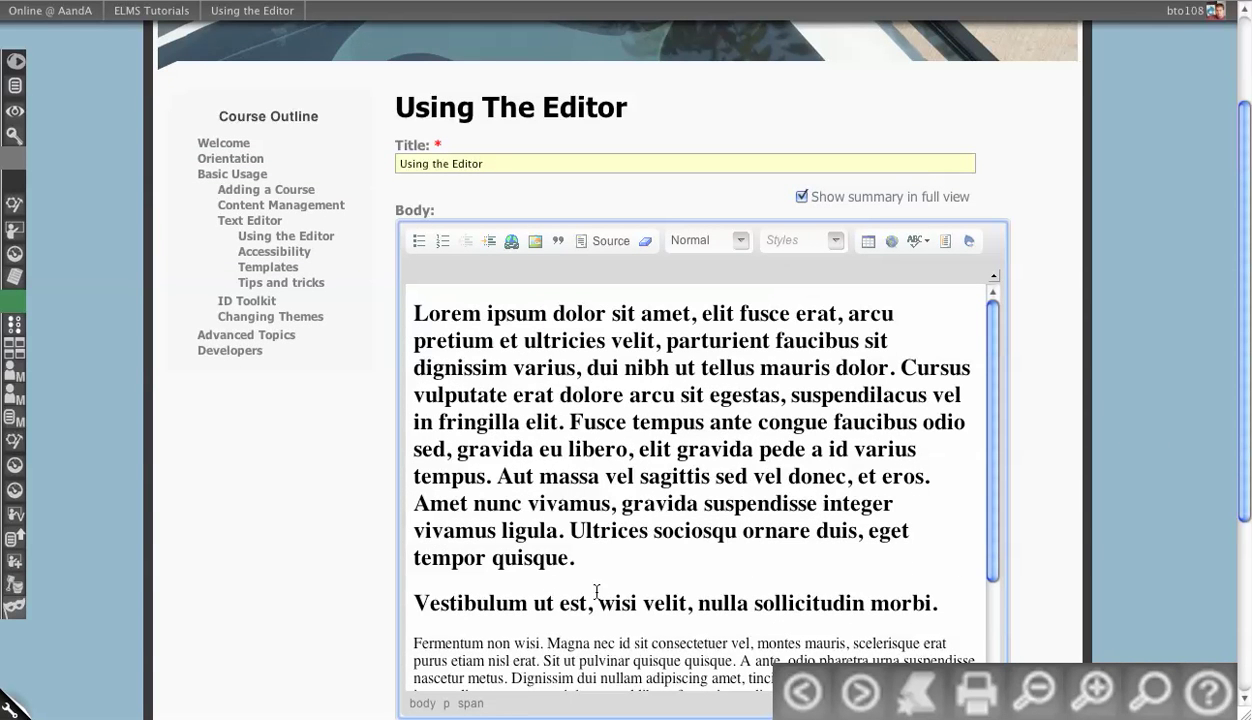
Set the Lorem paragraph's format to Normal.
left_click_drag(576, 557, 314, 272)
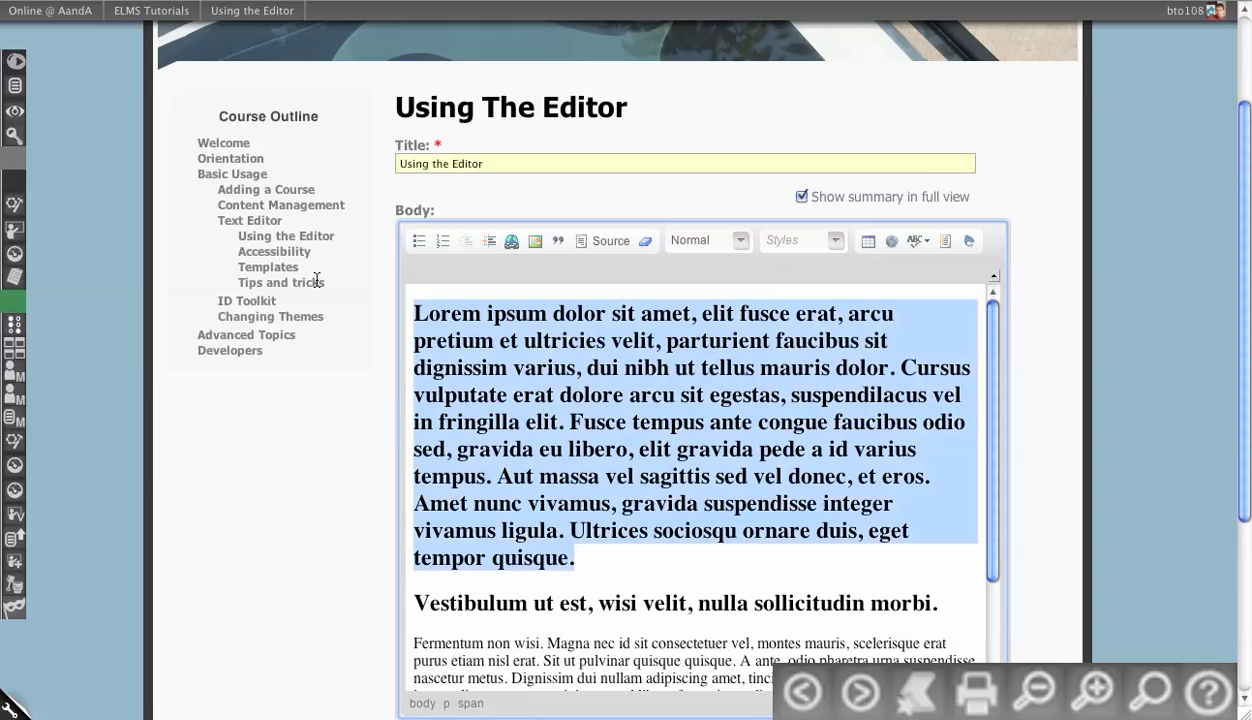
left_click(740, 240)
left_click(740, 297)
left_click(705, 240)
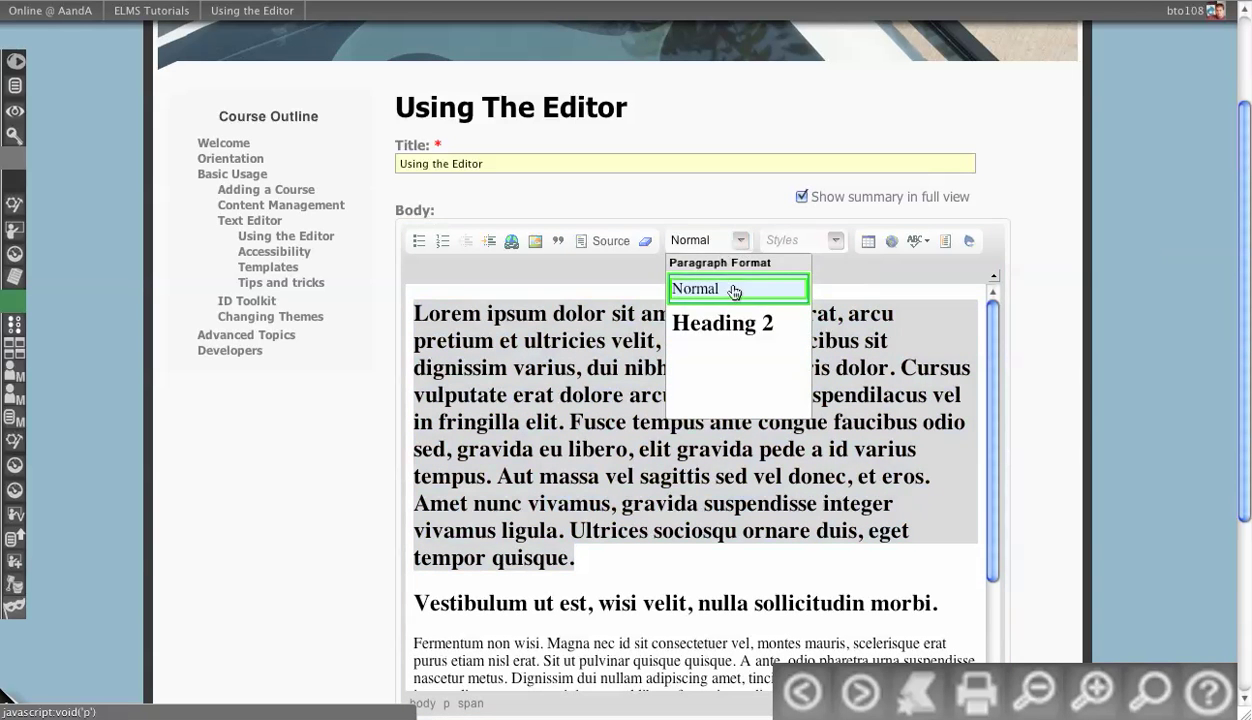
left_click(722, 323)
left_click(710, 242)
left_click(695, 289)
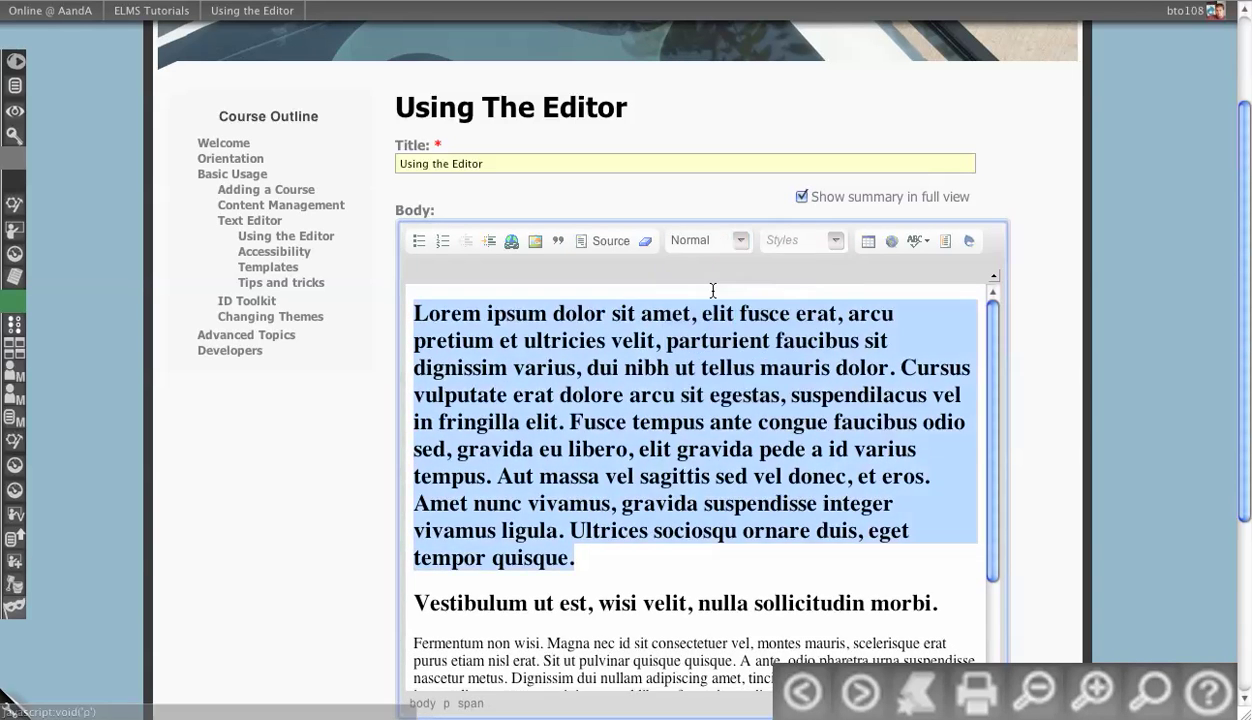
Delete the Vestibulum heading, then select all the body text.
left_click(585, 436)
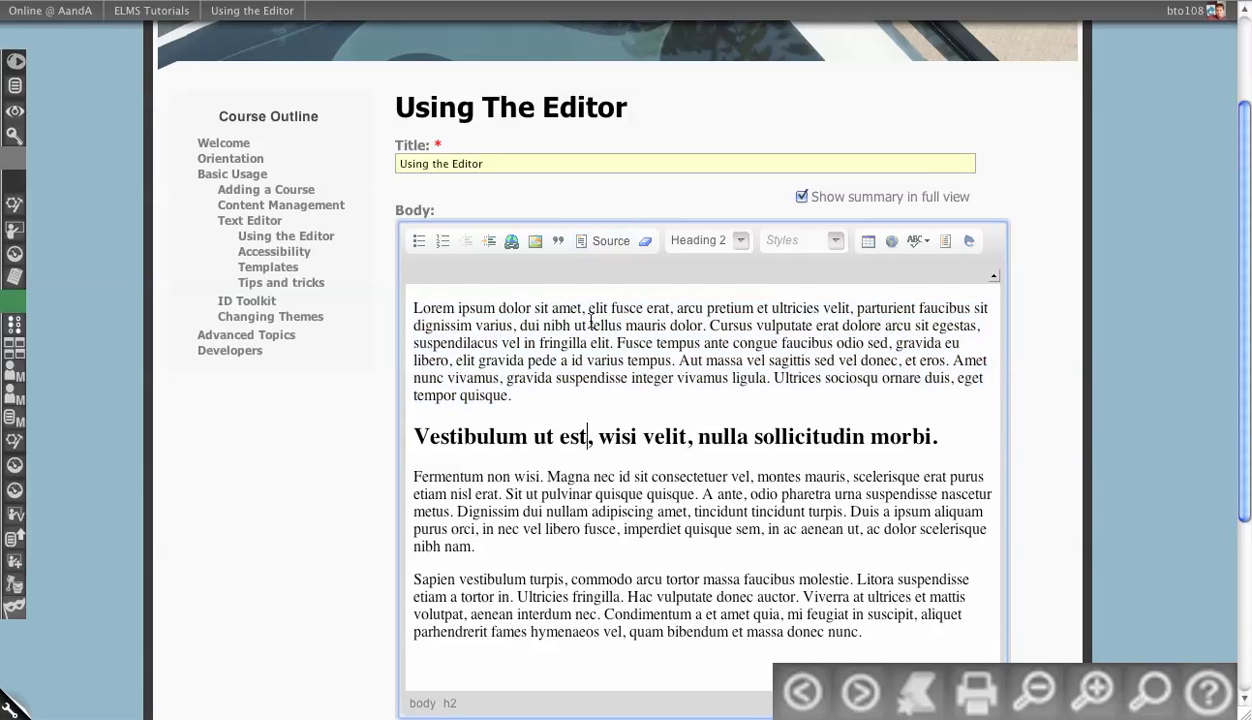
left_click_drag(935, 442, 387, 432)
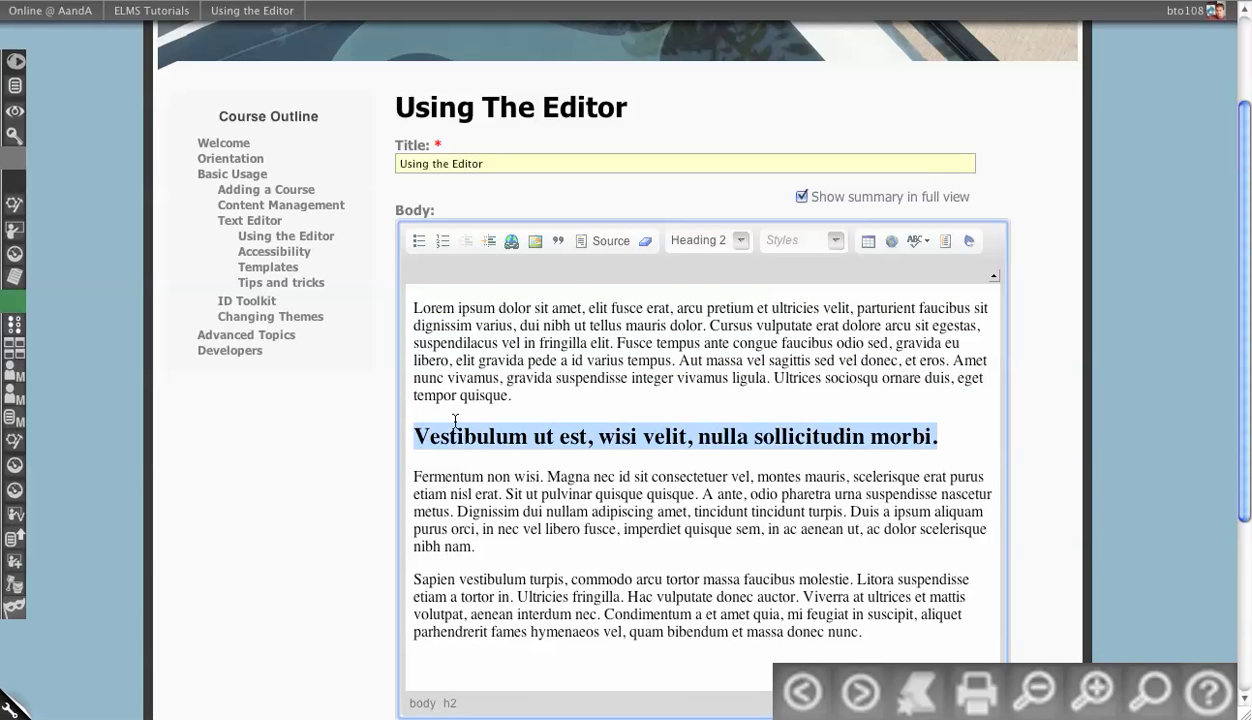
key("BackSpace")
key("BackSpace")
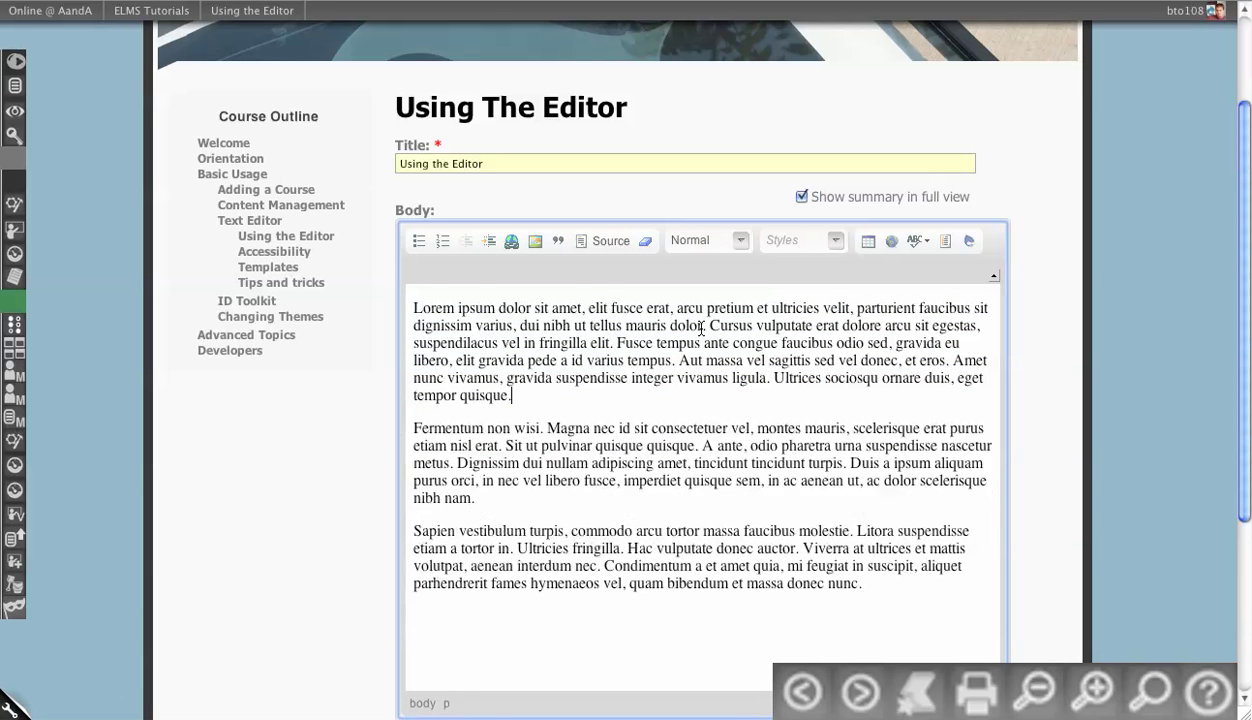
key("ctrl+a")
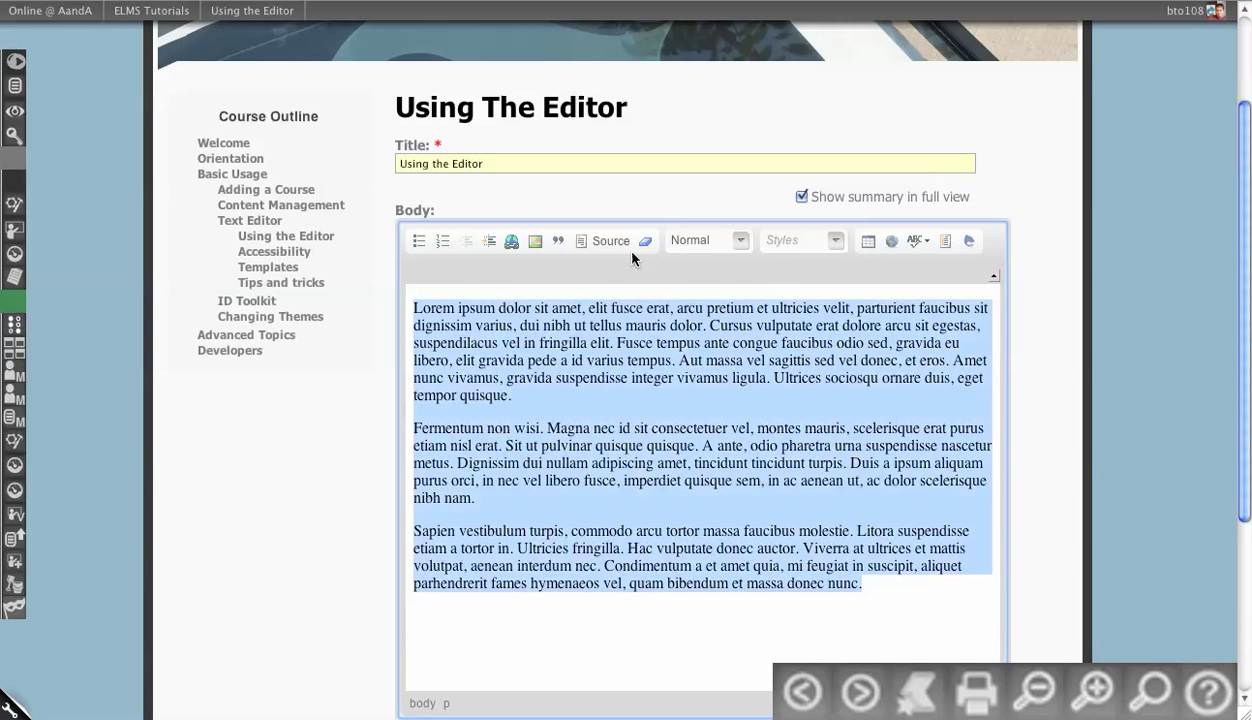
Confirm the body source contains only three plain <p> paragraphs, then save the page.
left_click(612, 240)
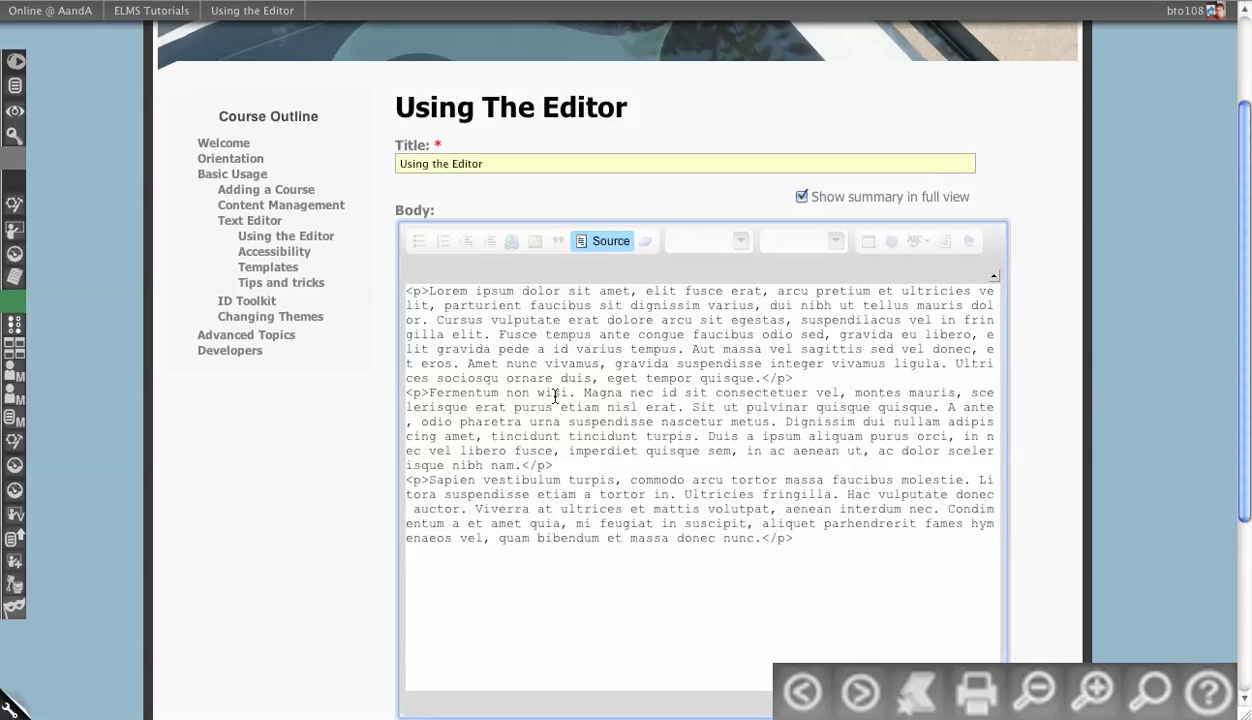
left_click(604, 248)
scroll(299, 520, "down", 3)
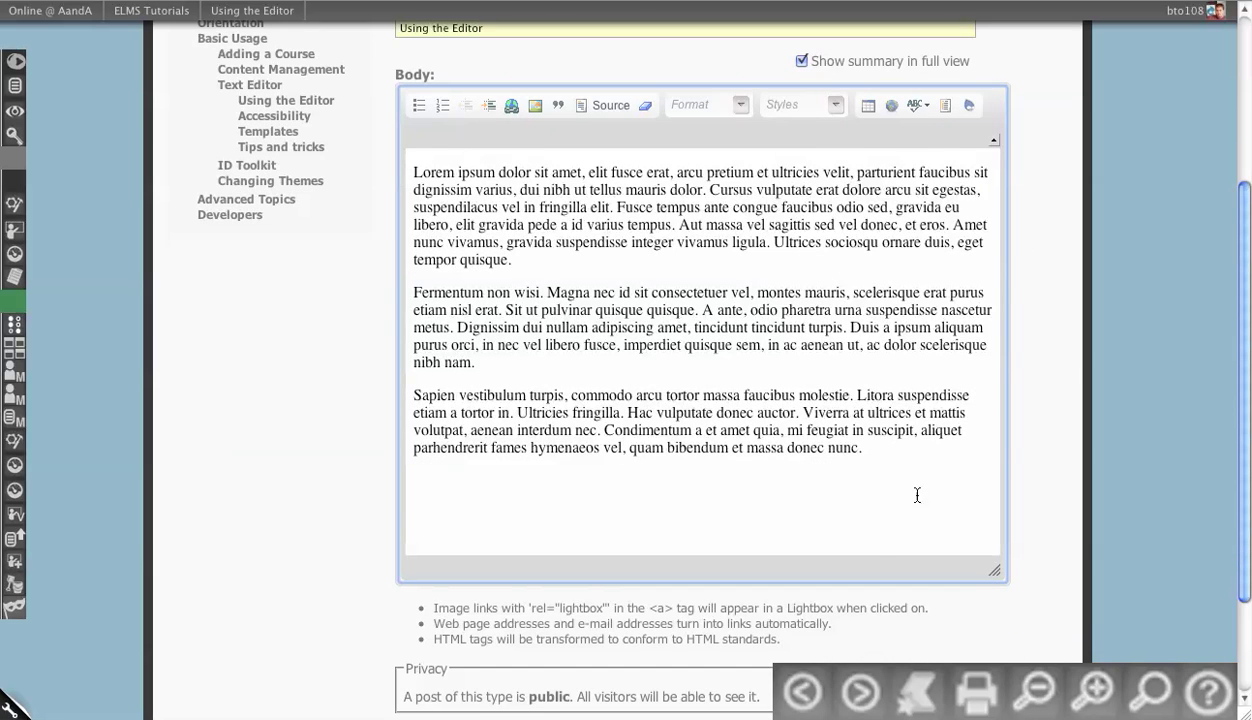
scroll(260, 615, "down", 4)
left_click(410, 590)
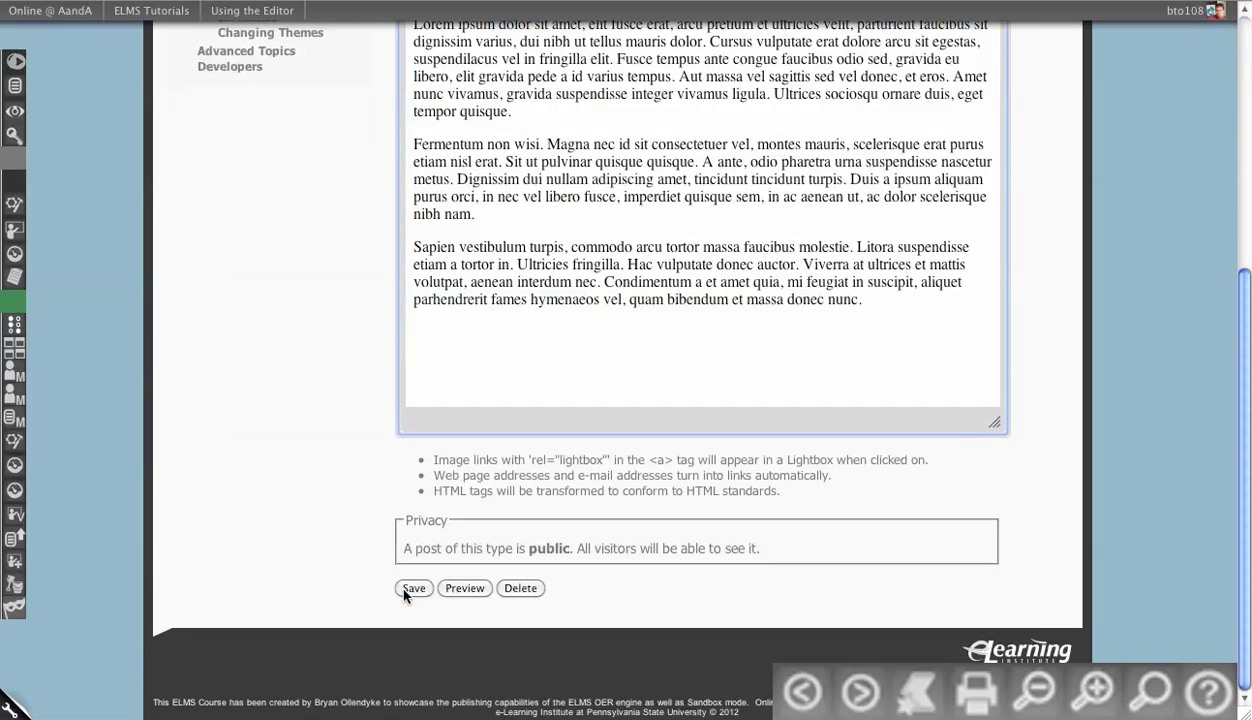